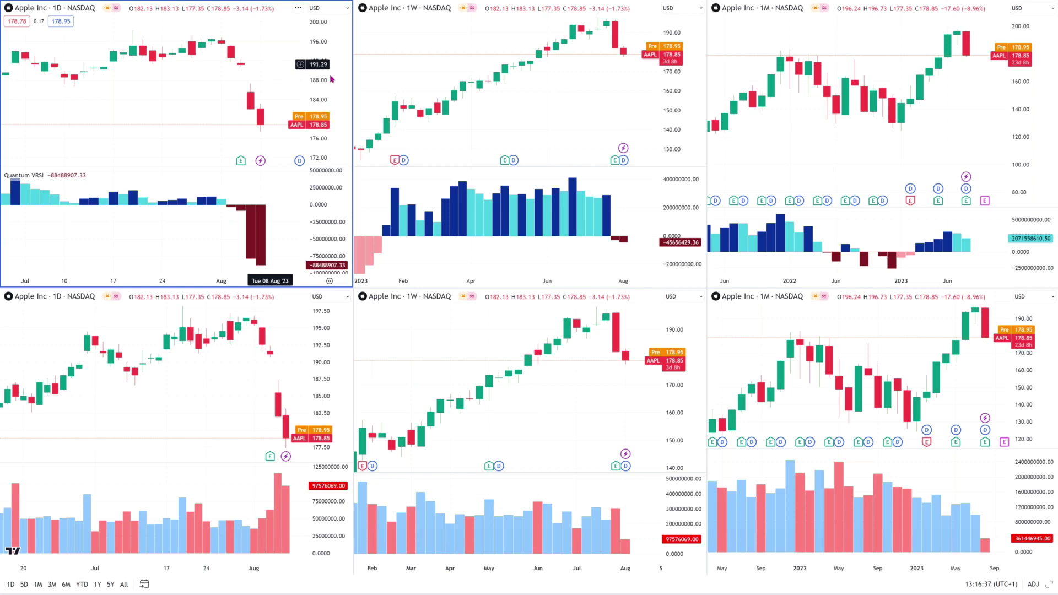
Step: Examine Apple's daily Quantum VRSI chart at full size, compressing its price and indicator scales to show more history
{"action": "left_click", "coordinate": [1048, 586]}
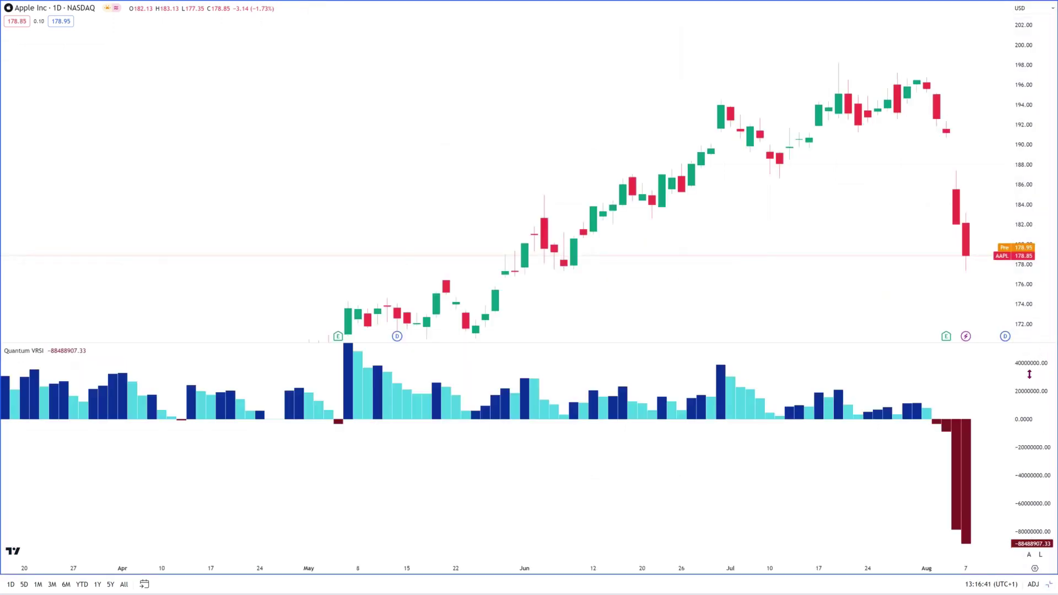
{"action": "left_click_drag", "start_coordinate": [1029, 374], "coordinate": [1033, 412]}
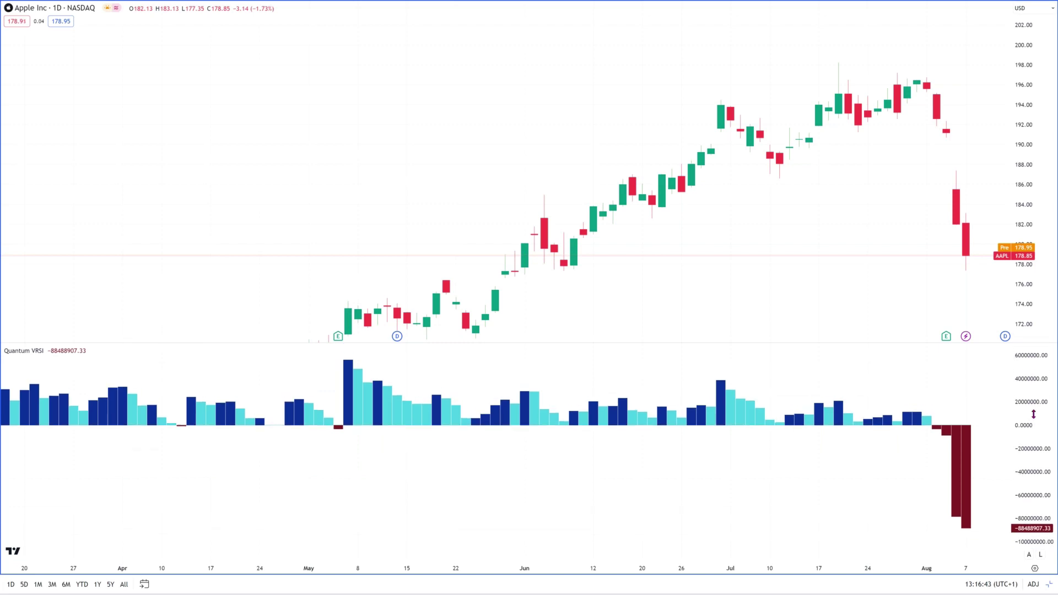
{"action": "left_click_drag", "start_coordinate": [1026, 160], "coordinate": [847, 129]}
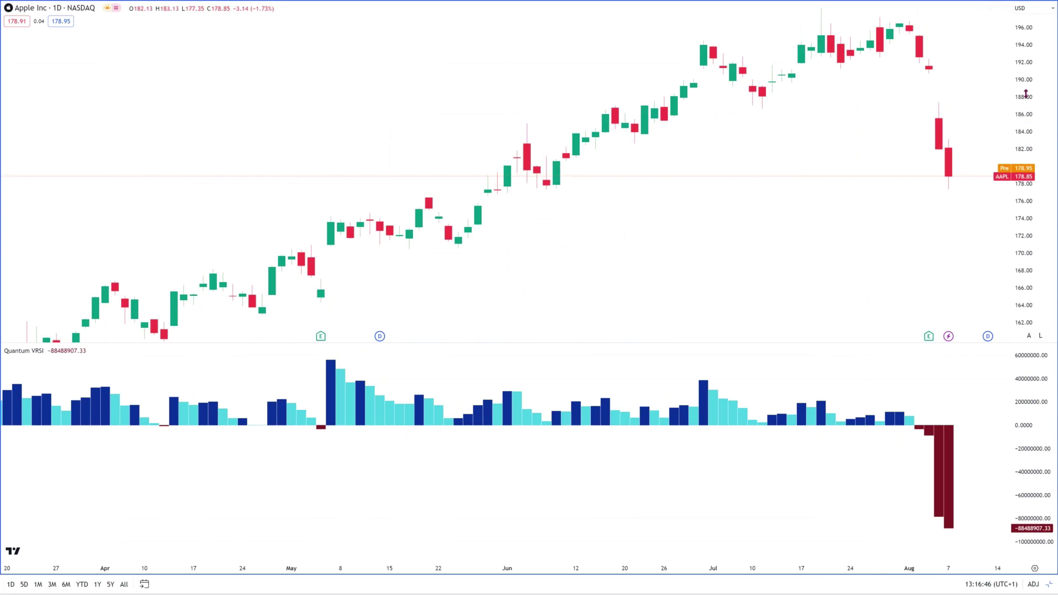
{"action": "left_click_drag", "start_coordinate": [1026, 94], "coordinate": [1023, 127]}
{"action": "left_click_drag", "start_coordinate": [897, 172], "coordinate": [875, 156]}
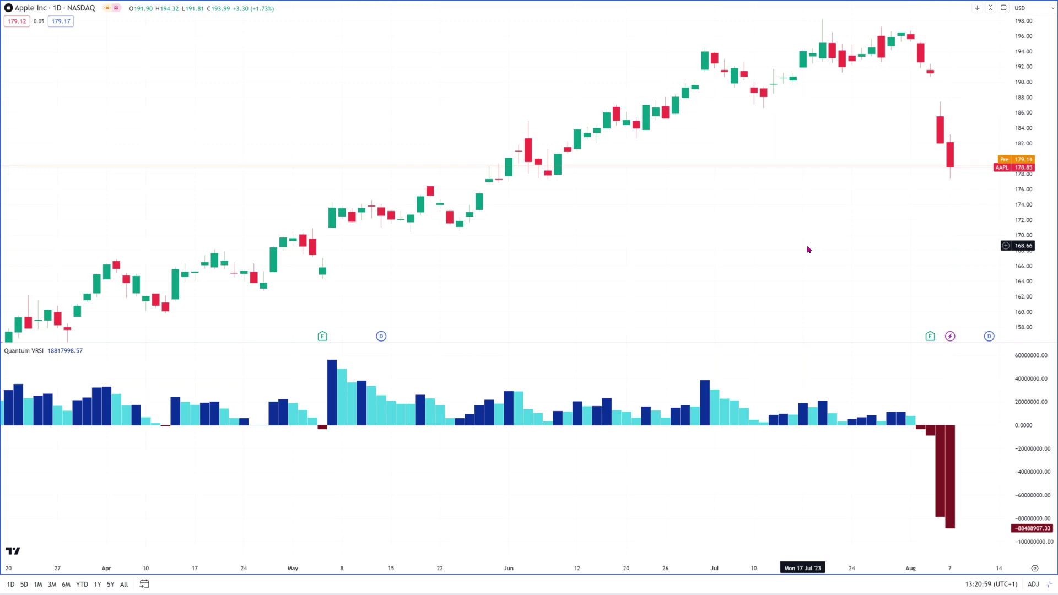
{"action": "left_click", "coordinate": [1049, 585]}
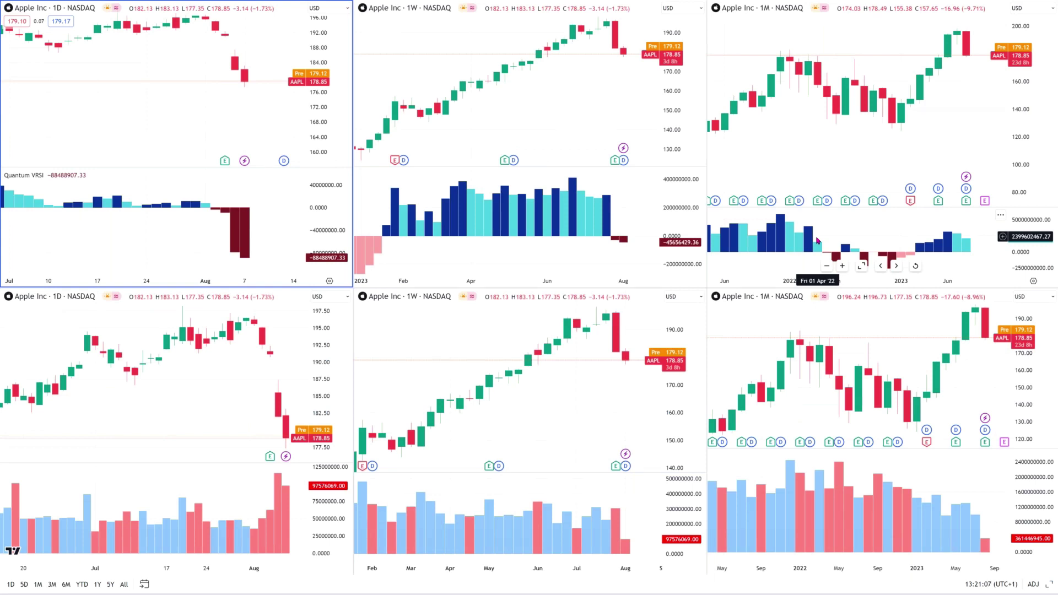
Step: Examine Apple's weekly Quantum VRSI chart at full size, compressing the price and indicator scales so the tallest bars fit
{"action": "left_click", "coordinate": [689, 148]}
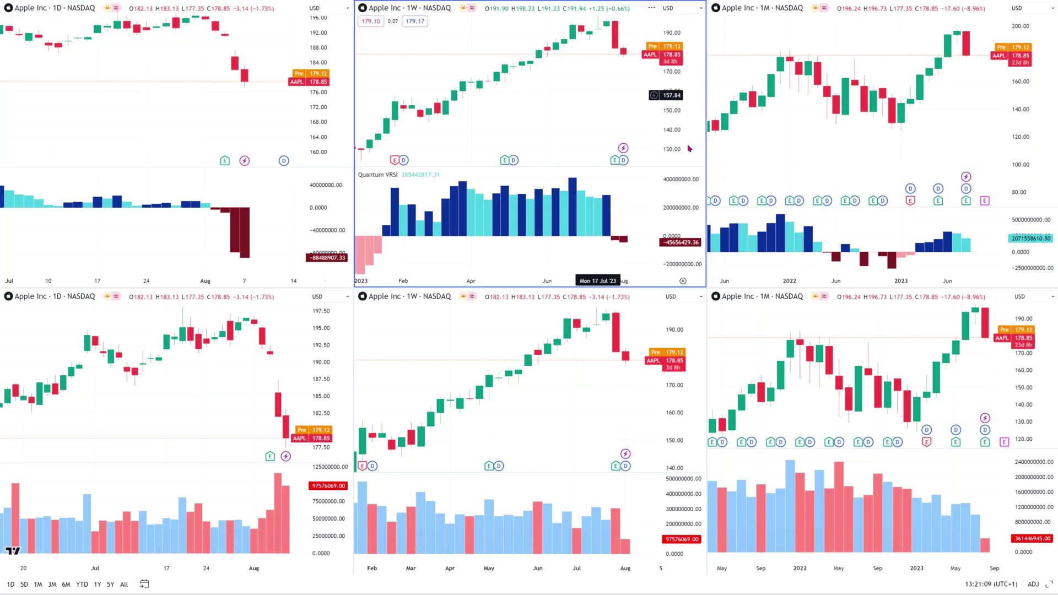
{"action": "left_click", "coordinate": [1049, 584]}
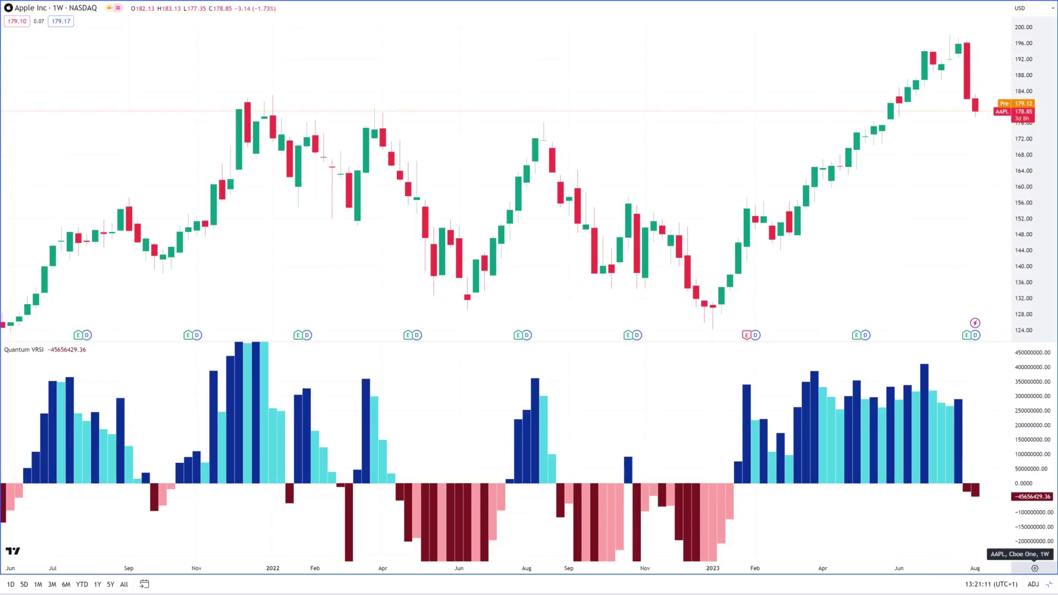
{"action": "left_click_drag", "start_coordinate": [1031, 285], "coordinate": [1030, 309]}
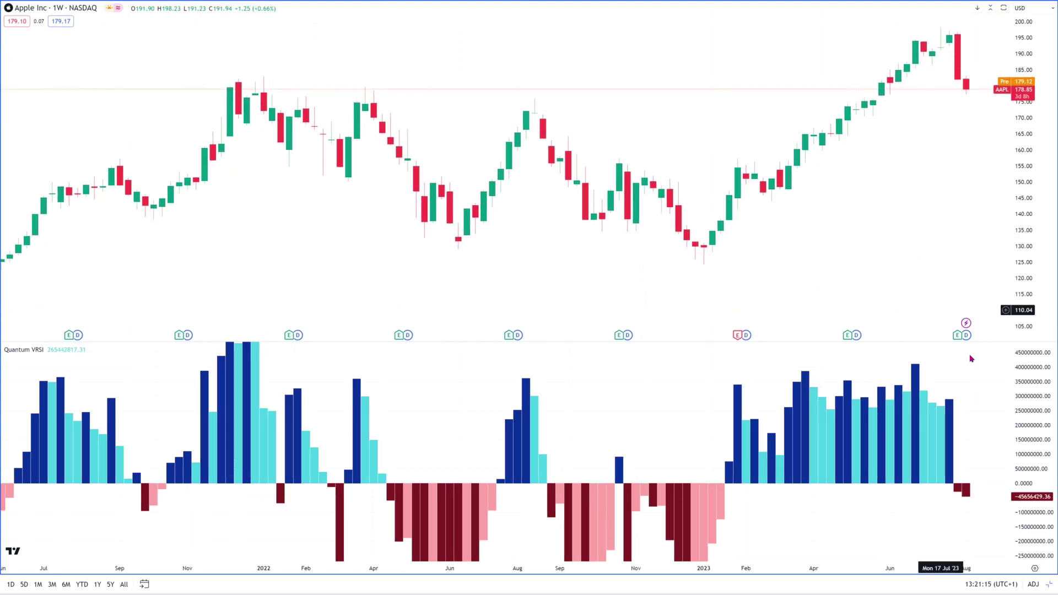
{"action": "left_click_drag", "start_coordinate": [1016, 380], "coordinate": [1038, 449]}
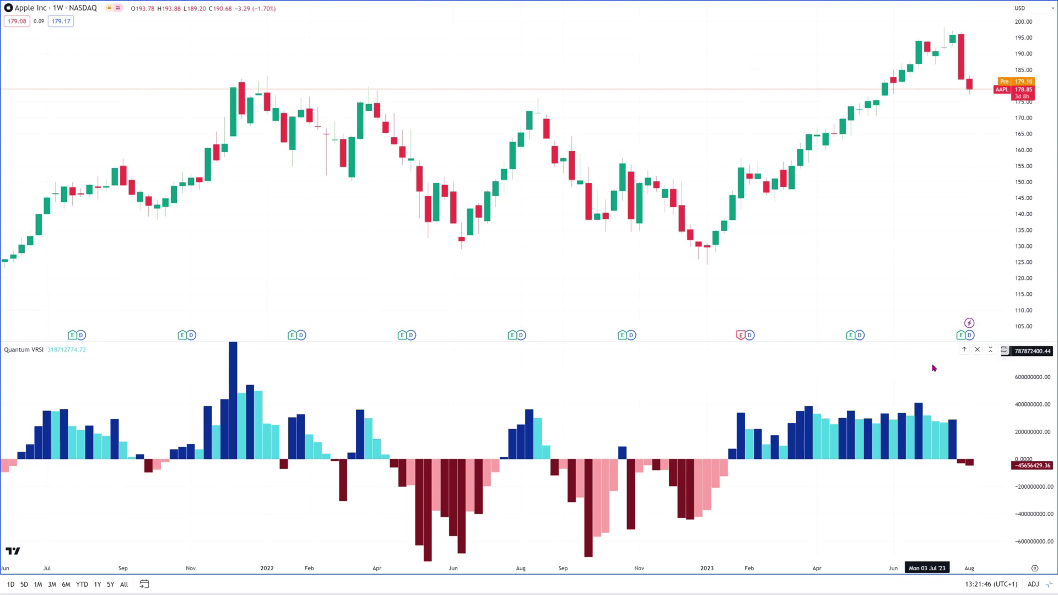
{"action": "left_click_drag", "start_coordinate": [1032, 386], "coordinate": [1032, 413]}
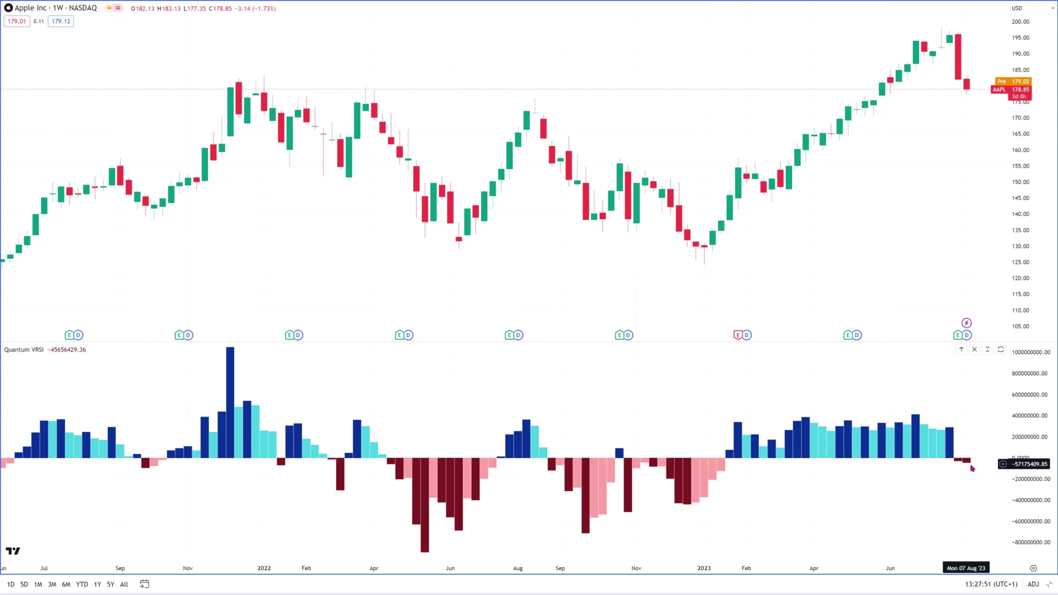
{"action": "left_click", "coordinate": [1049, 585]}
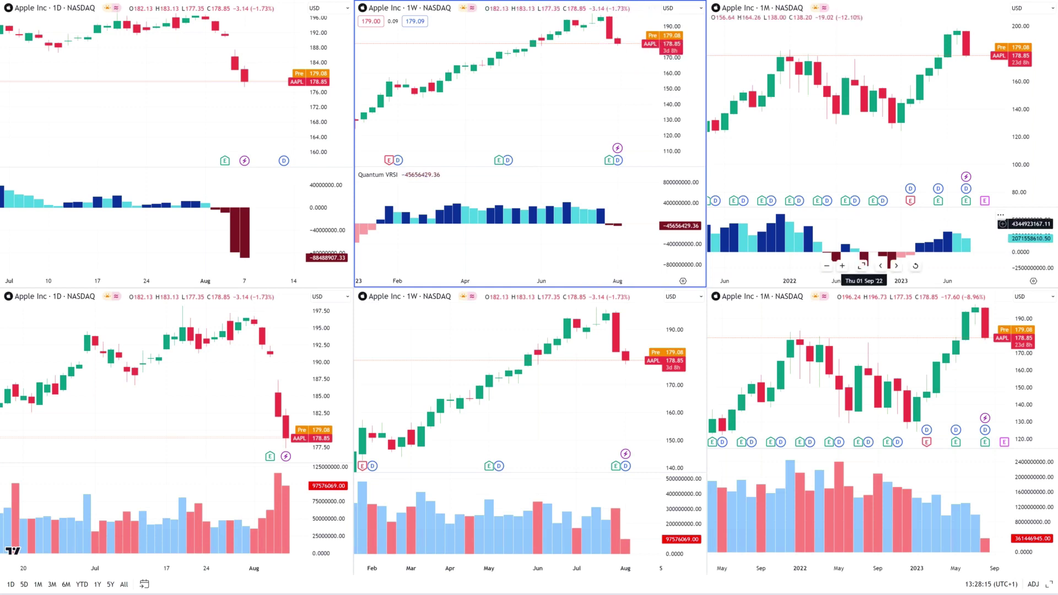
Step: Maximise Apple's monthly Quantum VRSI chart, fit its price and indicator scales, and enlarge the indicator pane before restoring the multi-chart layout
{"action": "left_click", "coordinate": [969, 118]}
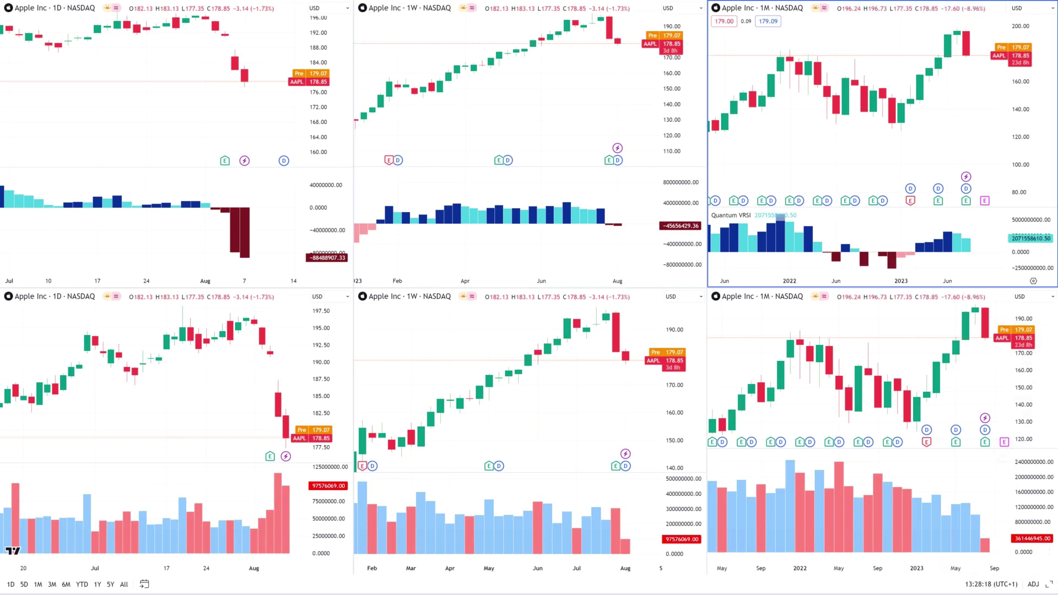
{"action": "left_click", "coordinate": [1048, 585]}
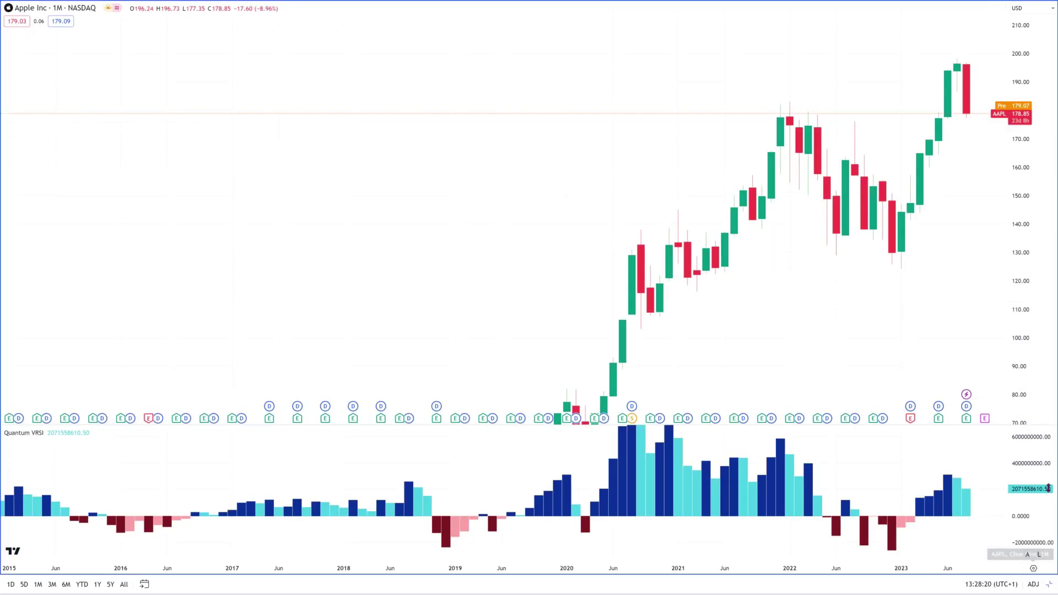
{"action": "left_click_drag", "start_coordinate": [1020, 224], "coordinate": [1030, 249]}
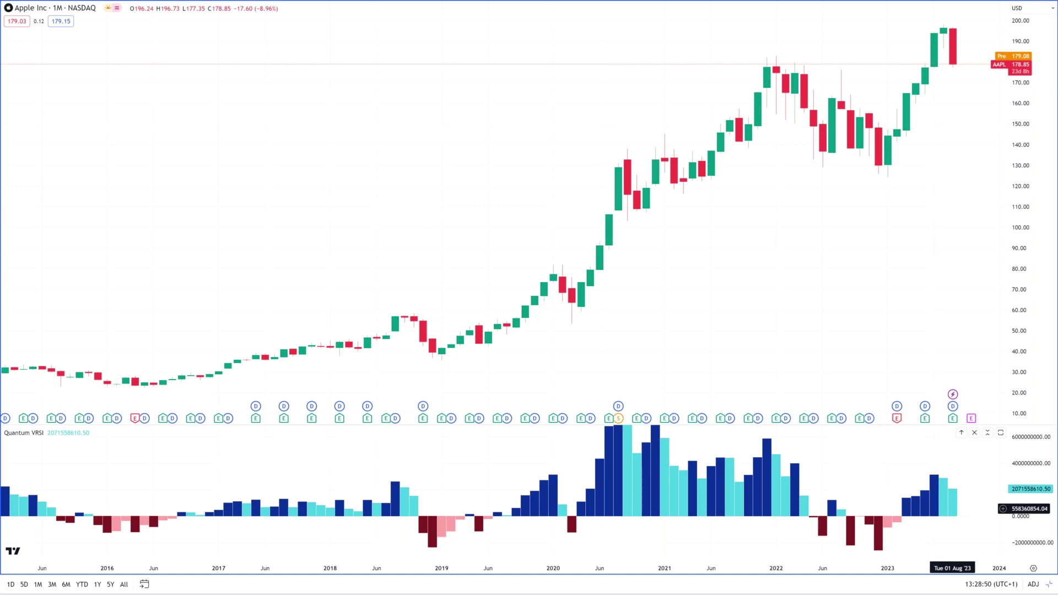
{"action": "left_click_drag", "start_coordinate": [1019, 440], "coordinate": [1033, 468]}
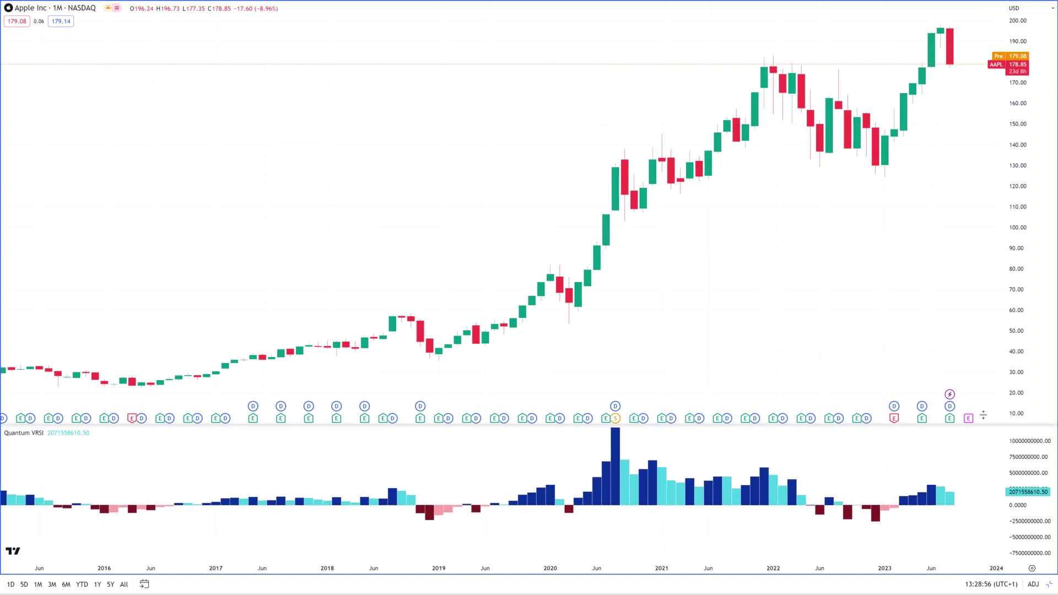
{"action": "left_click_drag", "start_coordinate": [982, 424], "coordinate": [982, 373]}
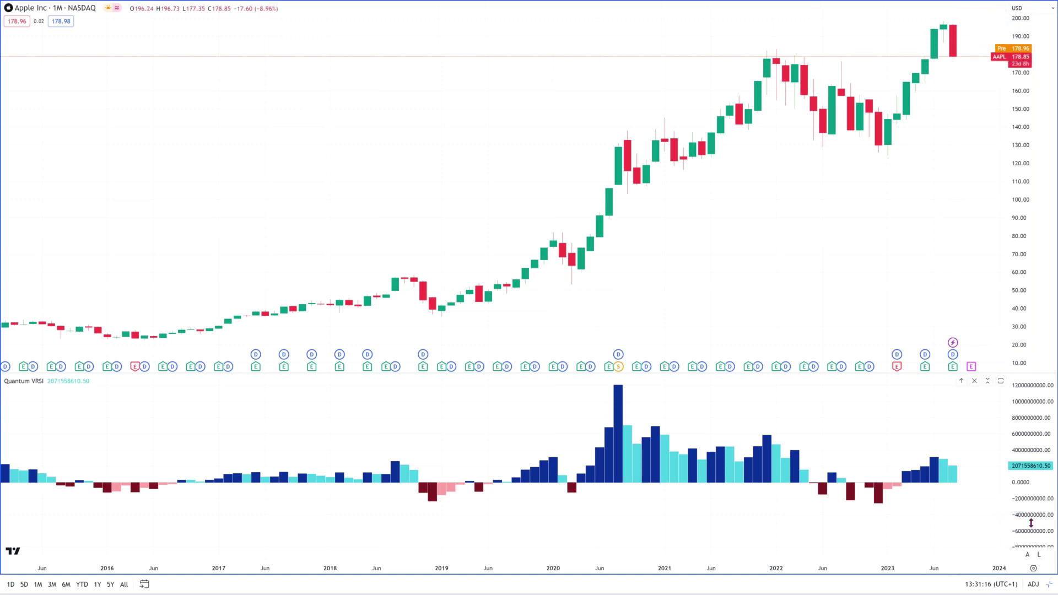
{"action": "left_click", "coordinate": [1049, 585]}
Step: Reposition the candles in Apple's weekly, daily and monthly Quantum VRSI charts so the recent price action is in view
{"action": "left_click", "coordinate": [573, 130]}
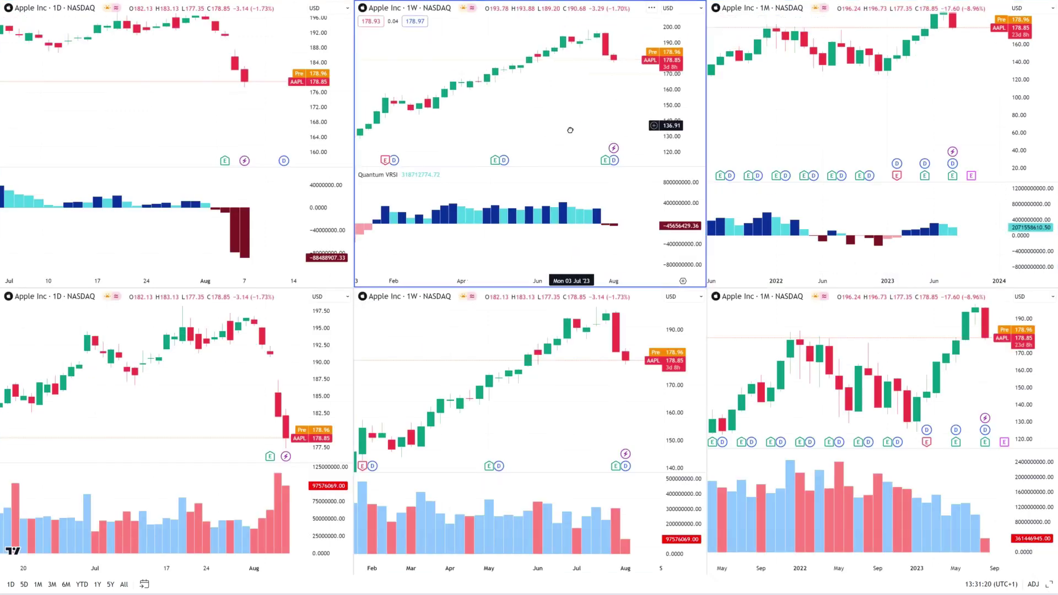
{"action": "left_click", "coordinate": [228, 144]}
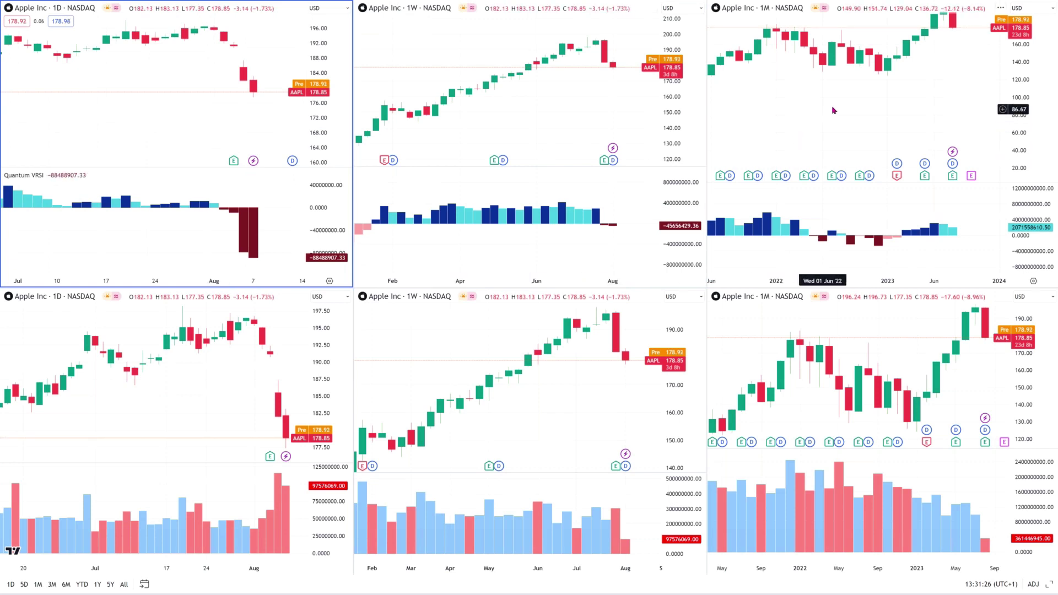
{"action": "left_click", "coordinate": [847, 124]}
{"action": "left_click_drag", "start_coordinate": [847, 124], "coordinate": [864, 129]}
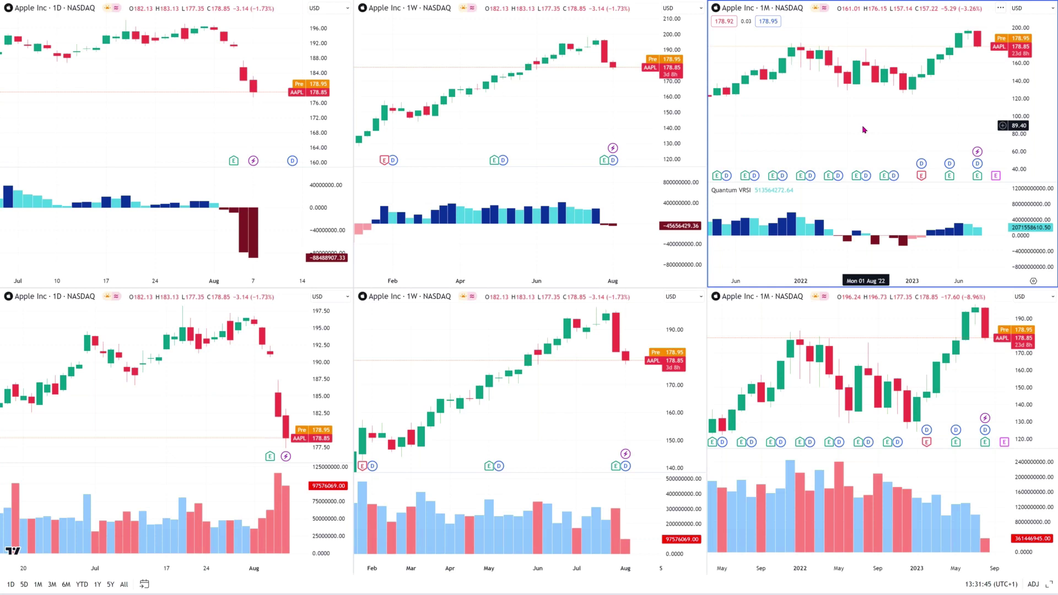
Step: Examine Apple's monthly Quantum Tick Volumes chart at full size with the price scale compressed to show candles back to 2015
{"action": "left_click", "coordinate": [902, 321]}
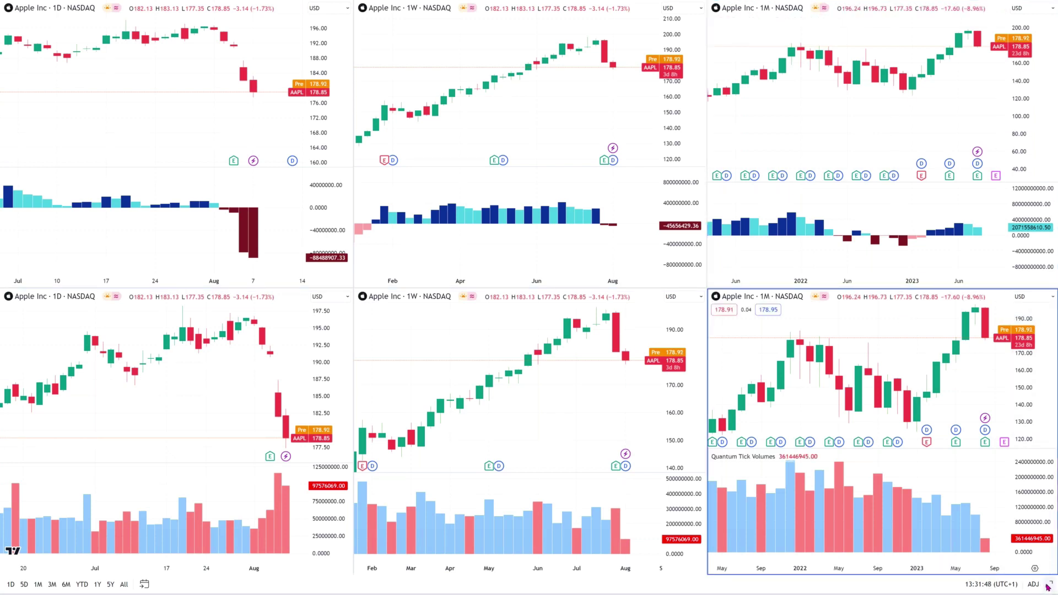
{"action": "key", "text": "alt+Return"}
{"action": "left_click_drag", "start_coordinate": [1022, 182], "coordinate": [937, 190]}
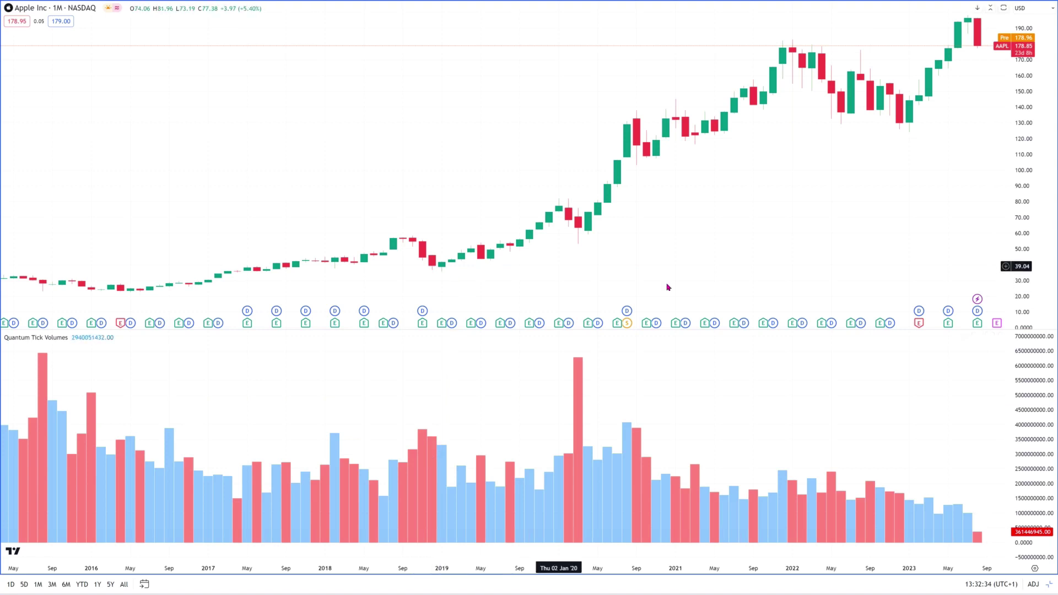
{"action": "left_click", "coordinate": [1049, 585]}
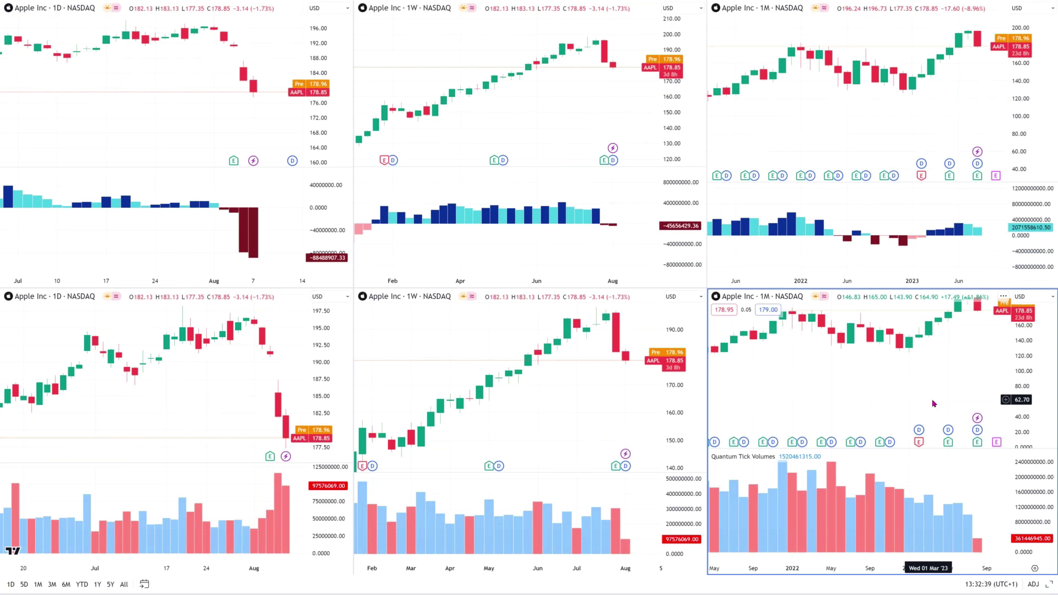
Step: Maximise Apple's daily Quantum Tick Volumes chart and compress its price scale to show the advance from March to August
{"action": "left_click", "coordinate": [196, 400]}
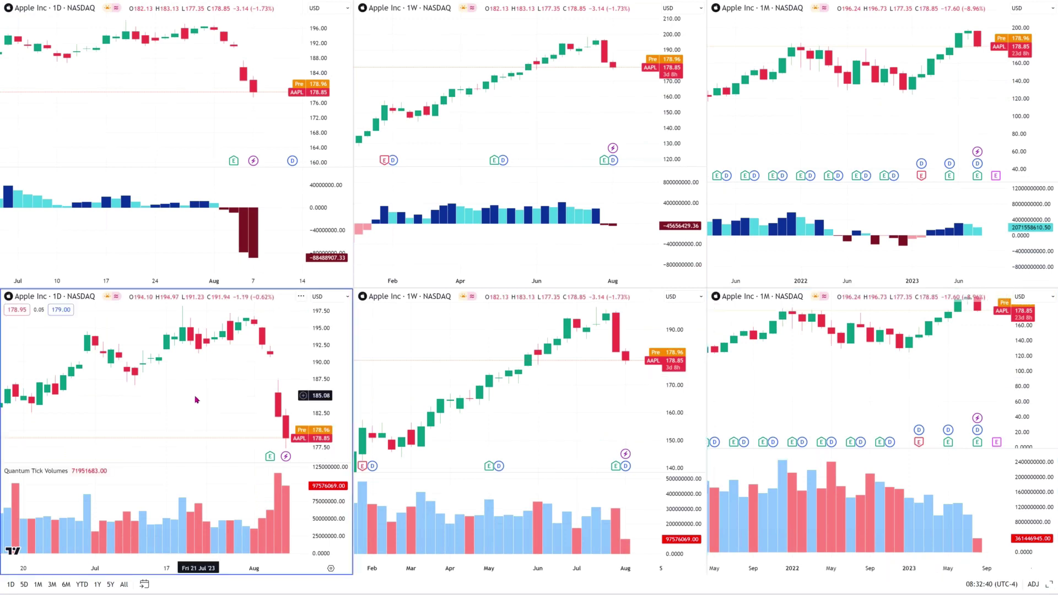
{"action": "left_click", "coordinate": [1047, 584]}
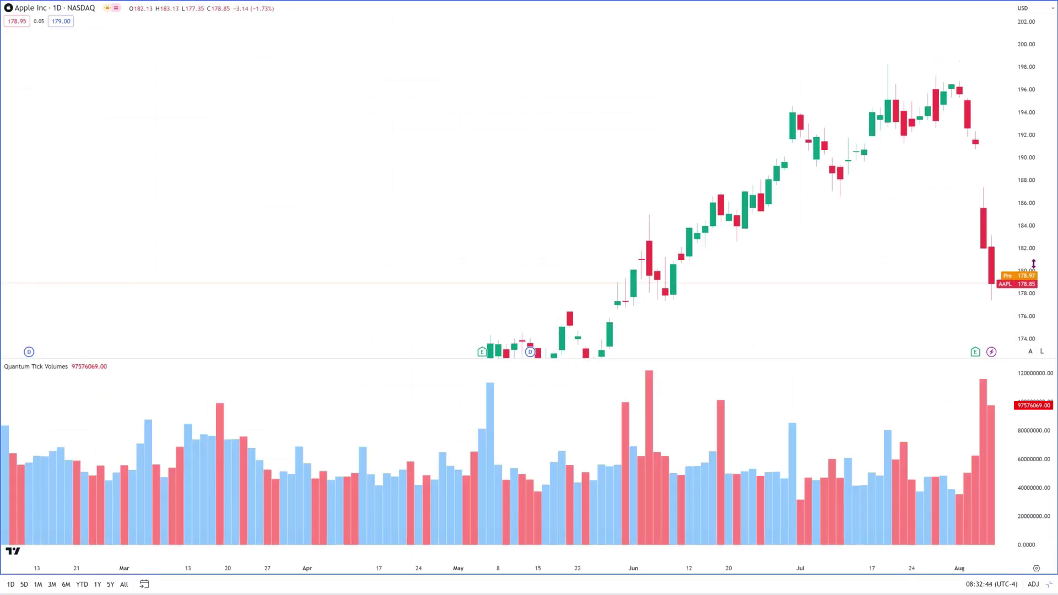
{"action": "left_click_drag", "start_coordinate": [1033, 264], "coordinate": [1035, 278]}
{"action": "left_click_drag", "start_coordinate": [885, 267], "coordinate": [882, 207]}
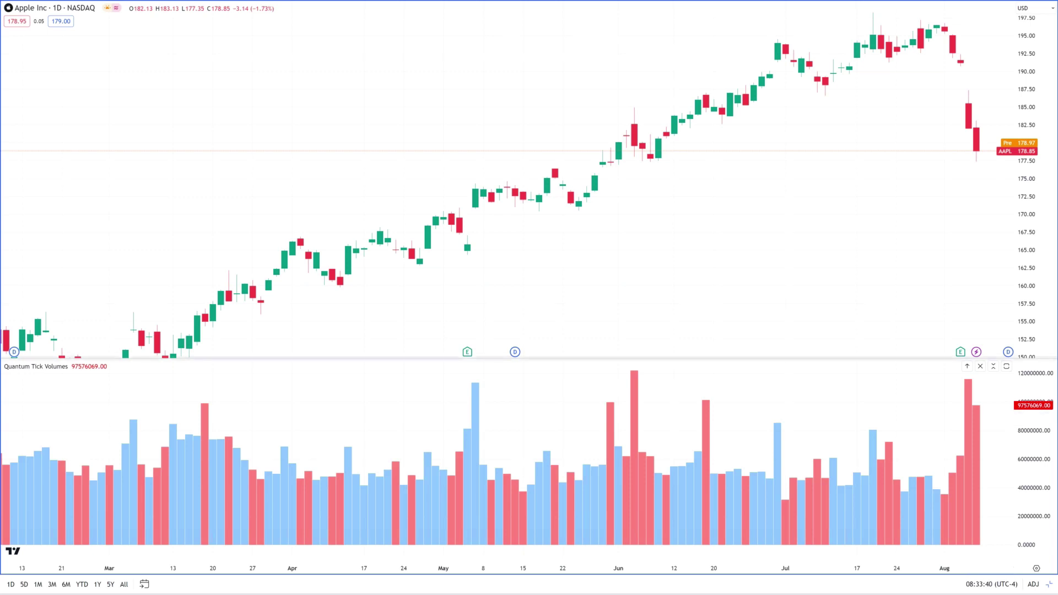
Step: Return to the six-chart layout and bring the monthly Quantum Tick Volumes chart's latest candles fully into view
{"action": "left_click", "coordinate": [1049, 586]}
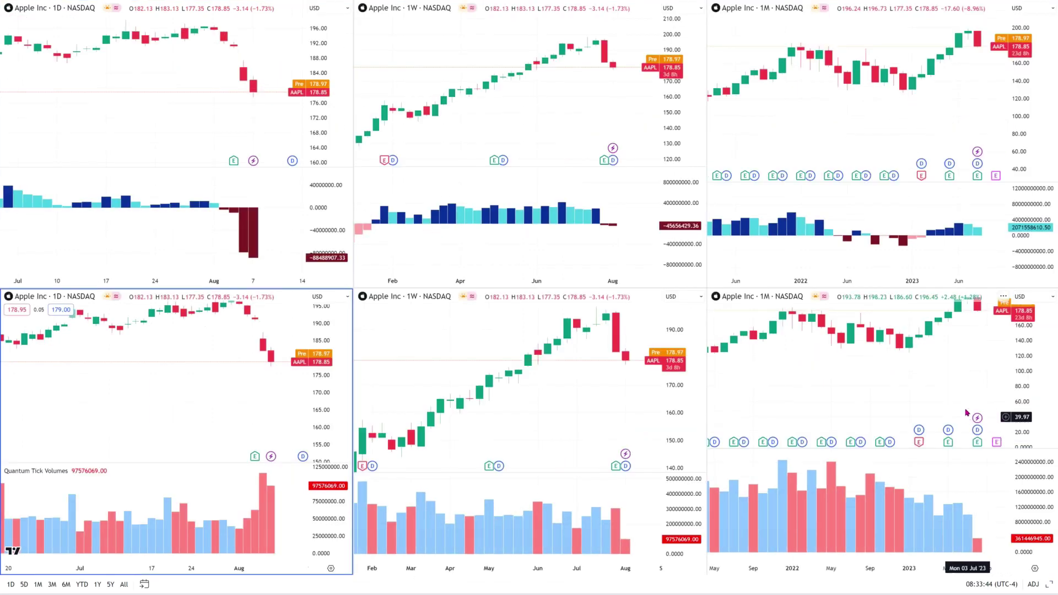
{"action": "left_click", "coordinate": [959, 383]}
{"action": "left_click_drag", "start_coordinate": [959, 384], "coordinate": [960, 397]}
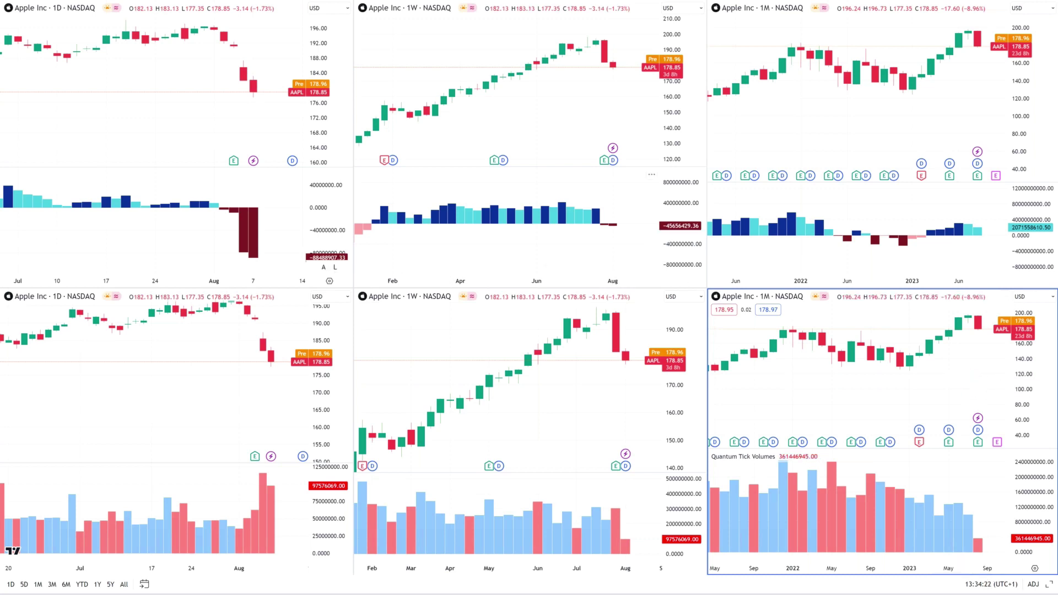
Step: Switch the six charts to Amazon (AMZN) on NASDAQ and fit the weekly Quantum VRSI chart's candles in view
{"action": "left_click", "coordinate": [132, 113]}
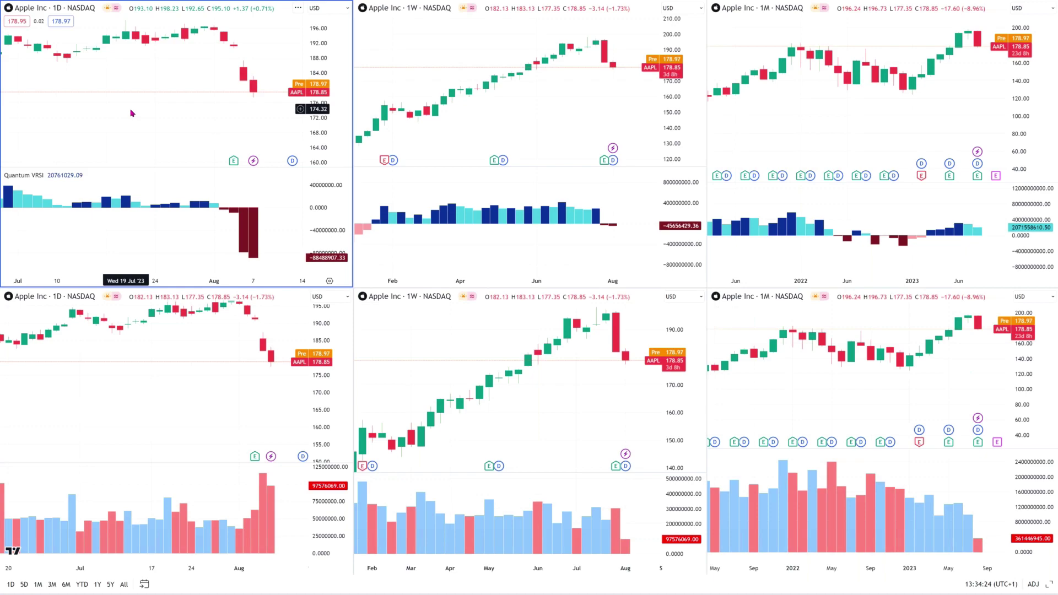
{"action": "type", "text": "AMAZON"}
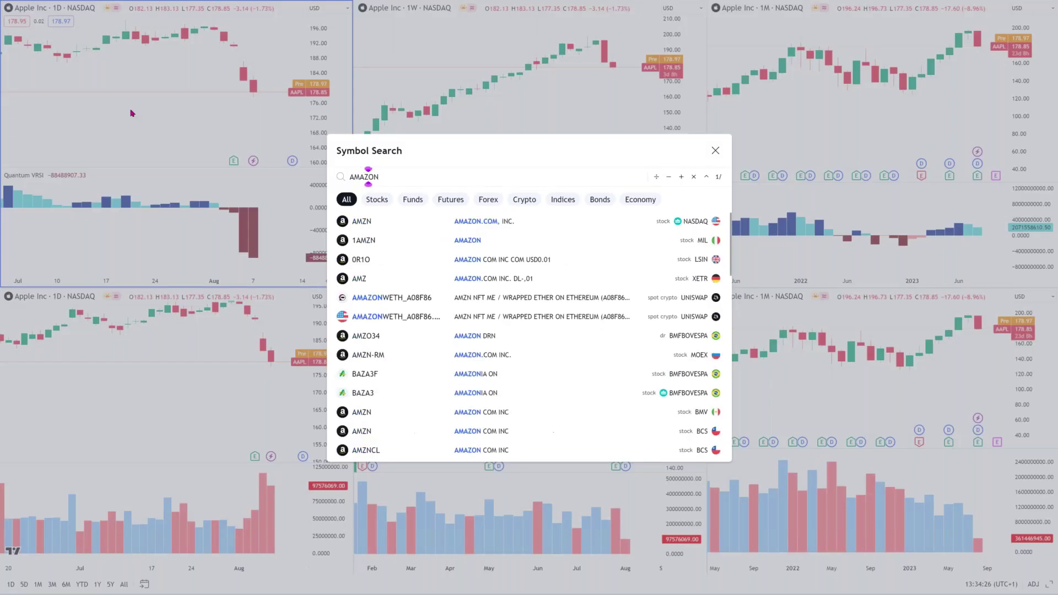
{"action": "left_click", "coordinate": [482, 223]}
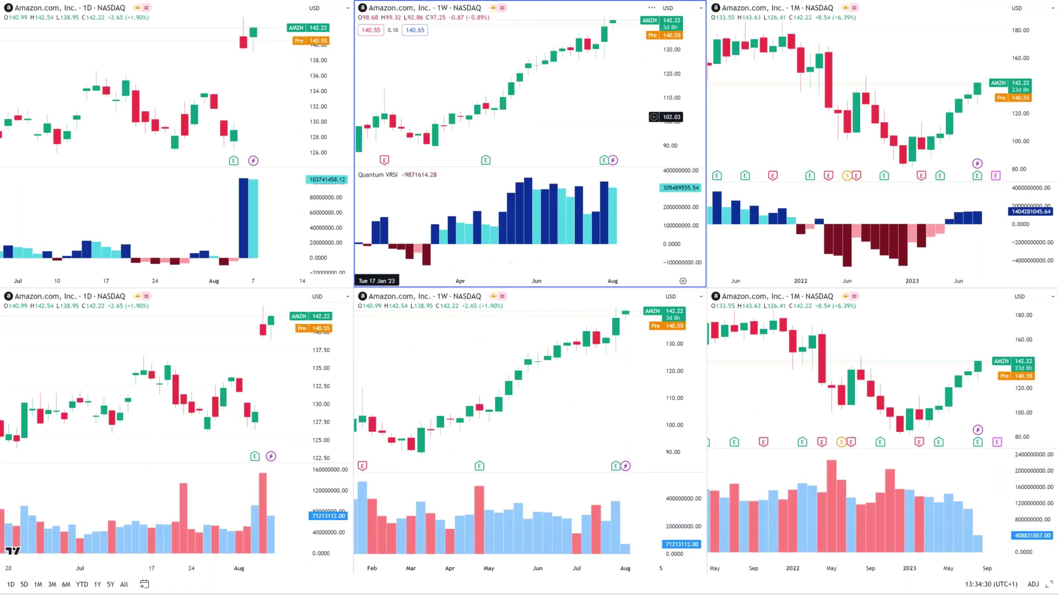
{"action": "left_click", "coordinate": [597, 114]}
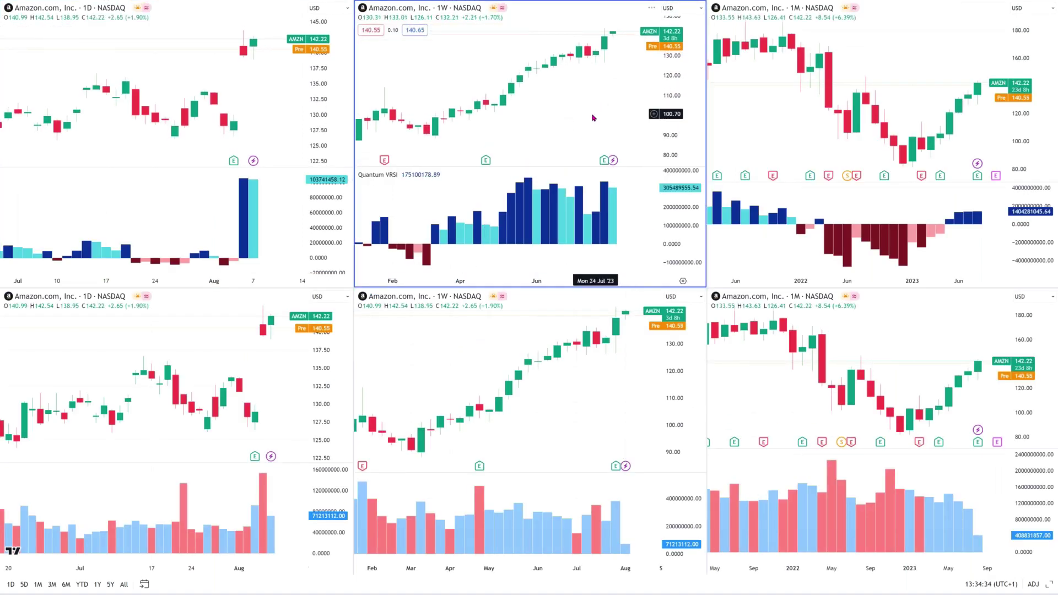
Step: Maximise Amazon's daily Quantum VRSI chart and compress its price scale to show the advance from late March to August
{"action": "left_click", "coordinate": [284, 94]}
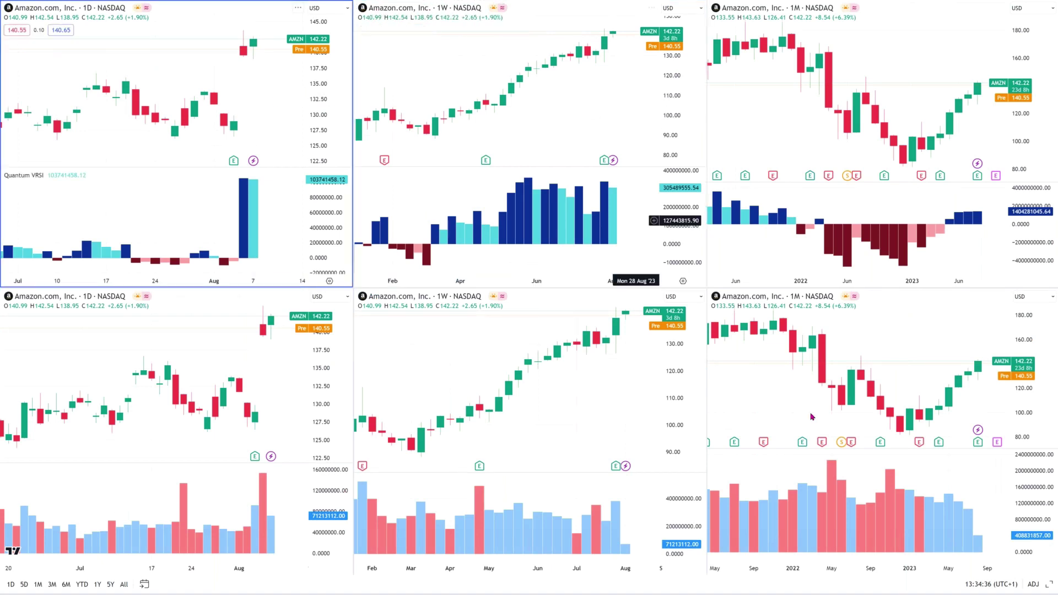
{"action": "left_click", "coordinate": [1049, 584]}
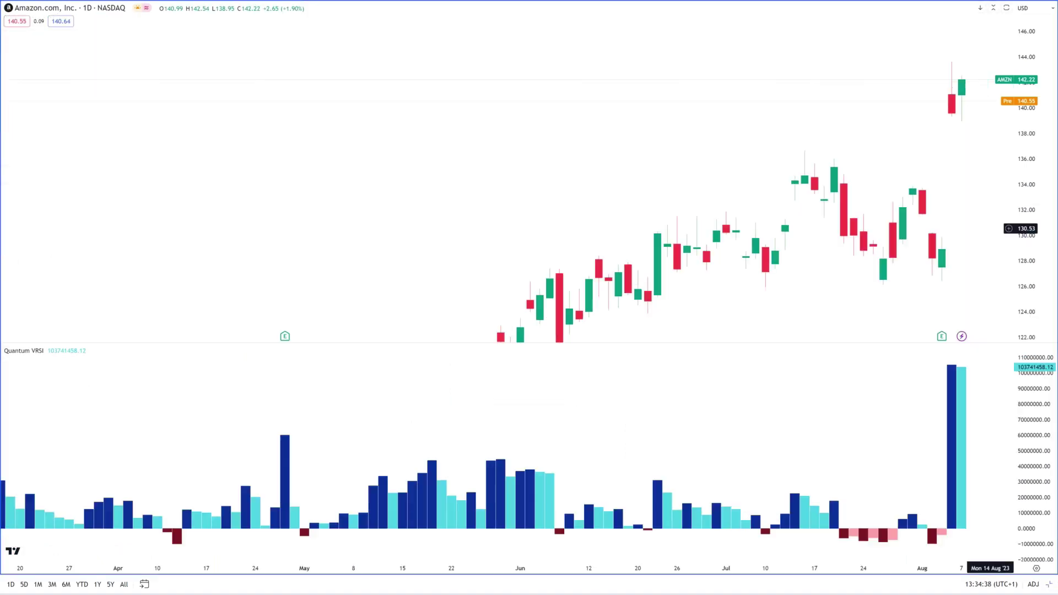
{"action": "left_click_drag", "start_coordinate": [804, 240], "coordinate": [767, 215]}
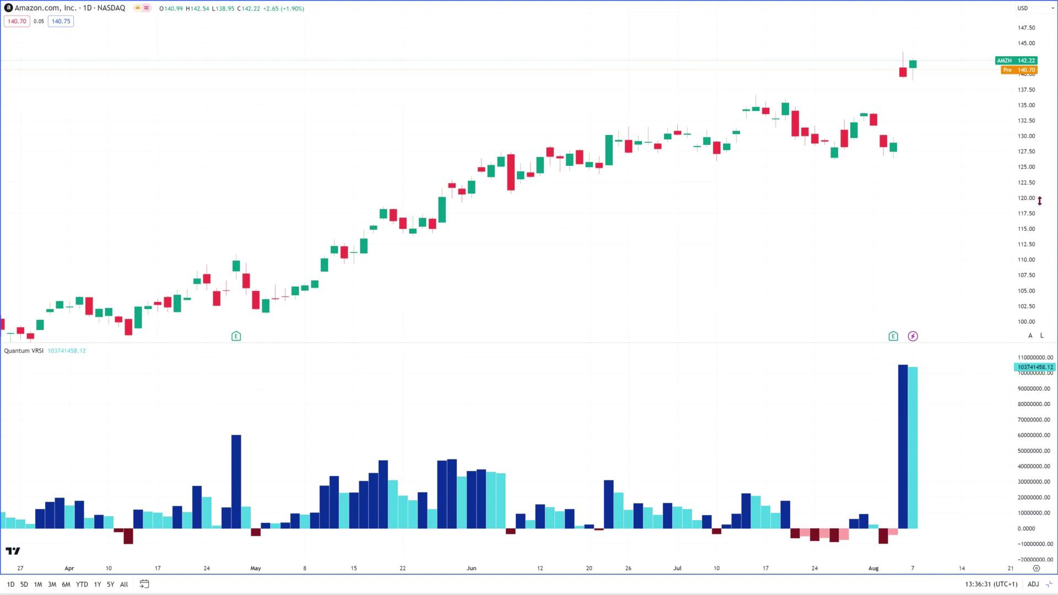
{"action": "left_click_drag", "start_coordinate": [1038, 201], "coordinate": [1034, 226]}
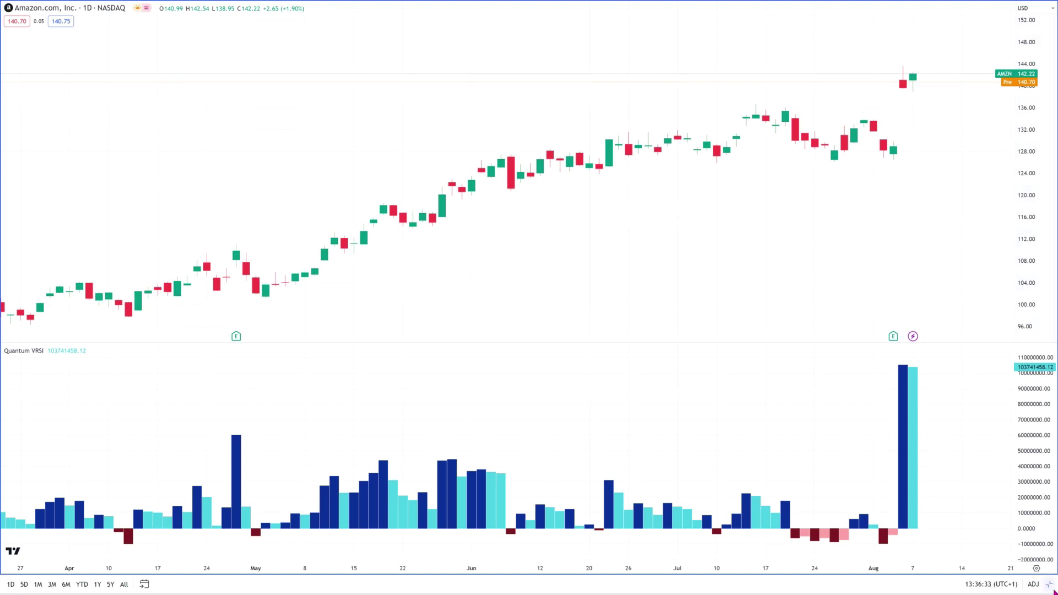
Step: Maximise Amazon's weekly Quantum VRSI chart, compress the indicator's scale and enlarge its pane to show the full height of the bars
{"action": "left_click", "coordinate": [1048, 588]}
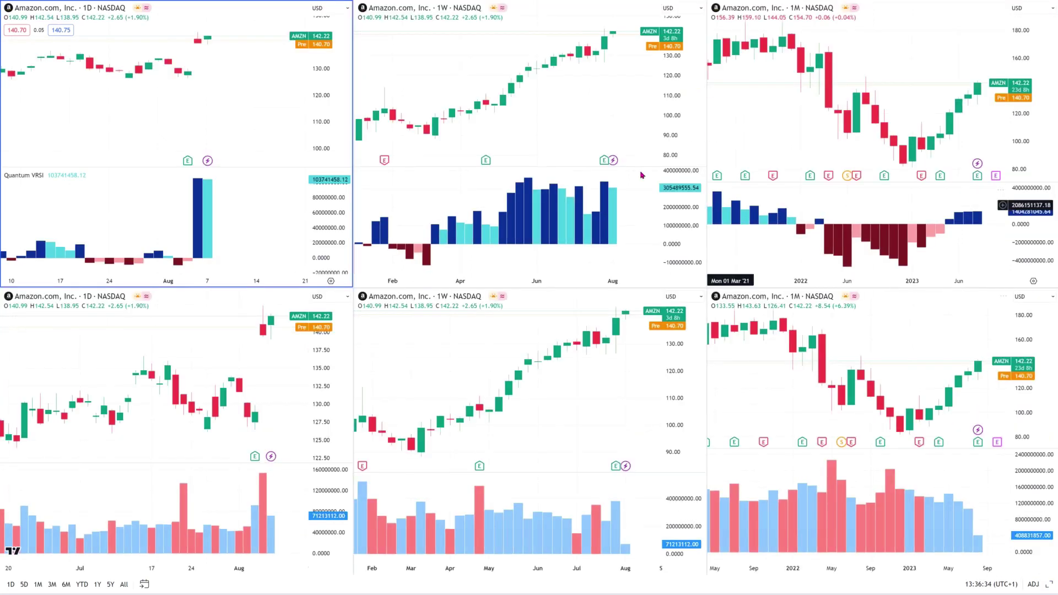
{"action": "left_click", "coordinate": [1048, 589]}
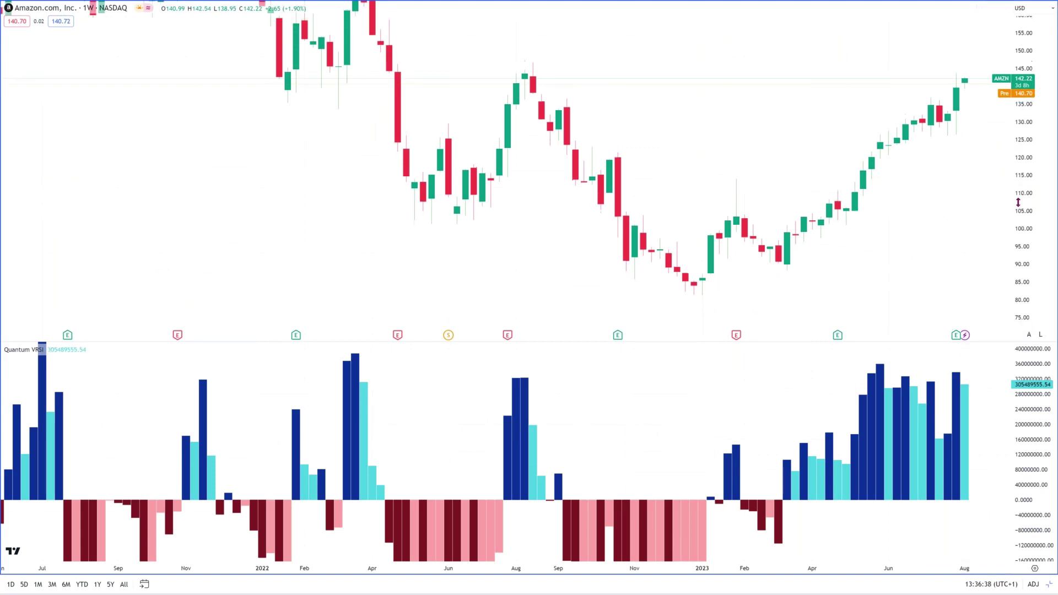
{"action": "left_click_drag", "start_coordinate": [952, 227], "coordinate": [939, 232]}
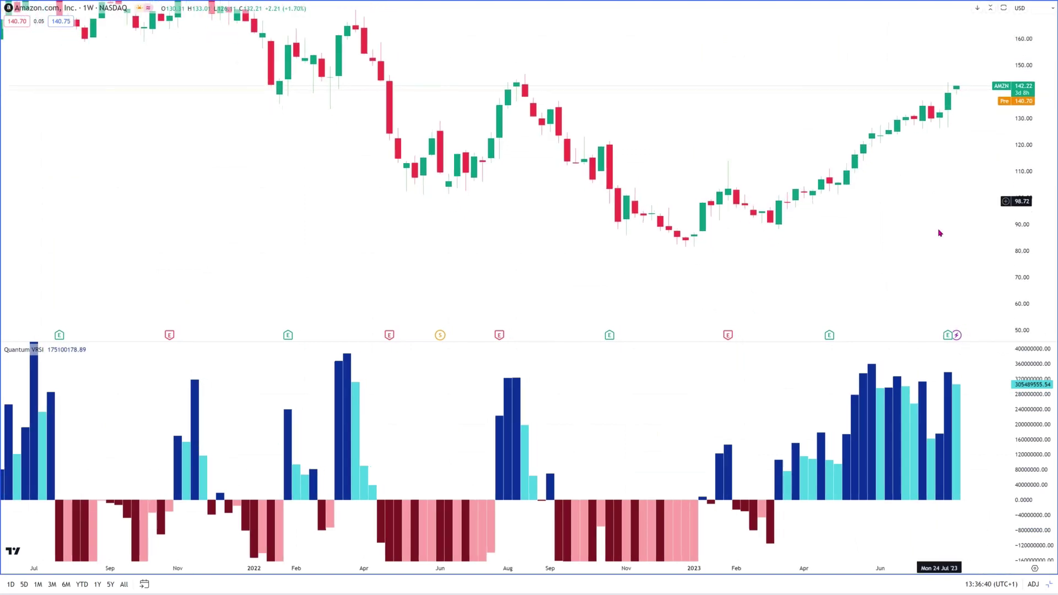
{"action": "left_click_drag", "start_coordinate": [1035, 418], "coordinate": [1035, 465]}
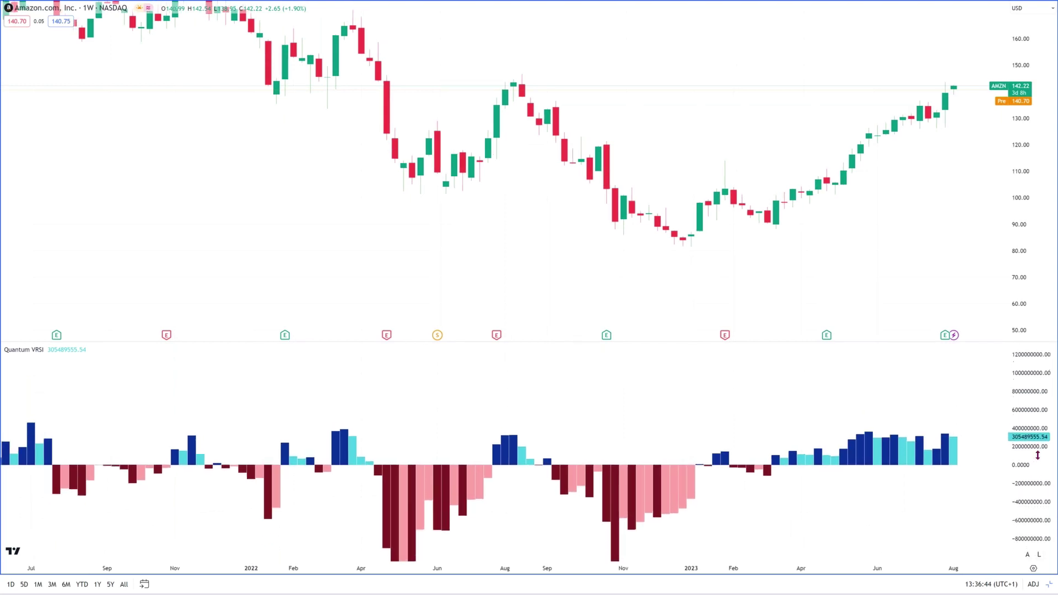
{"action": "left_click_drag", "start_coordinate": [919, 344], "coordinate": [918, 313]}
{"action": "left_click_drag", "start_coordinate": [1022, 472], "coordinate": [1023, 478]}
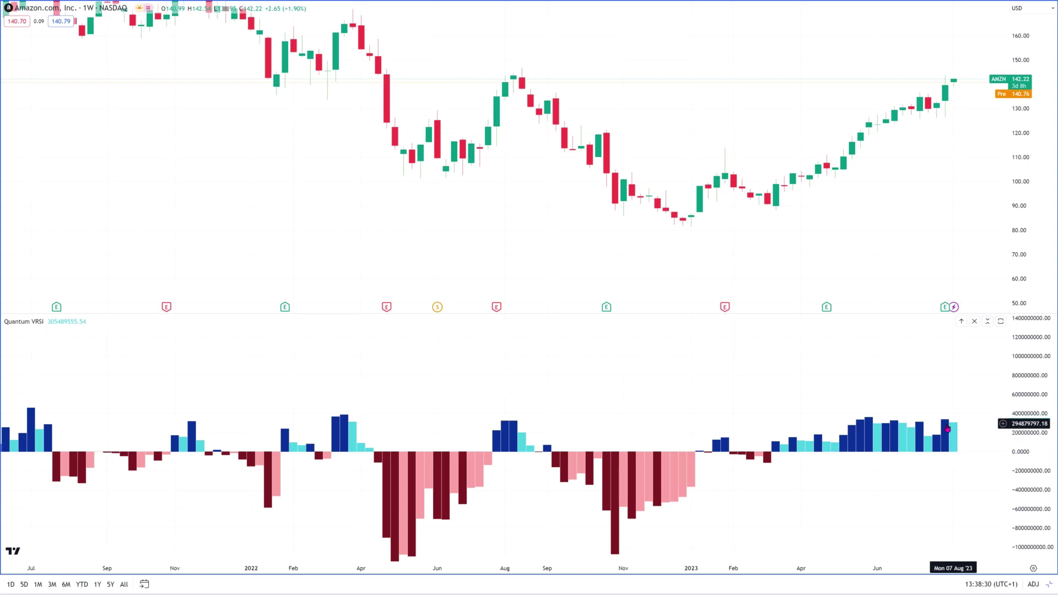
Step: Maximise Amazon's monthly Quantum VRSI chart and compress its price and indicator scales to show the history from 2015 to 2023
{"action": "left_click", "coordinate": [1047, 585]}
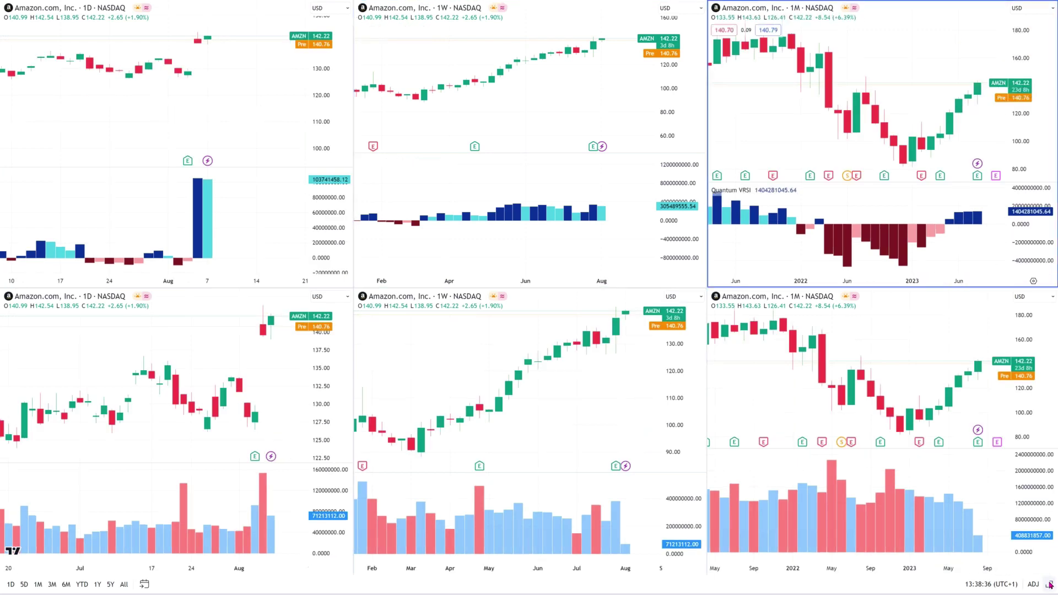
{"action": "left_click", "coordinate": [1048, 585]}
{"action": "left_click_drag", "start_coordinate": [1015, 240], "coordinate": [1015, 308]}
{"action": "left_click_drag", "start_coordinate": [936, 104], "coordinate": [916, 35]}
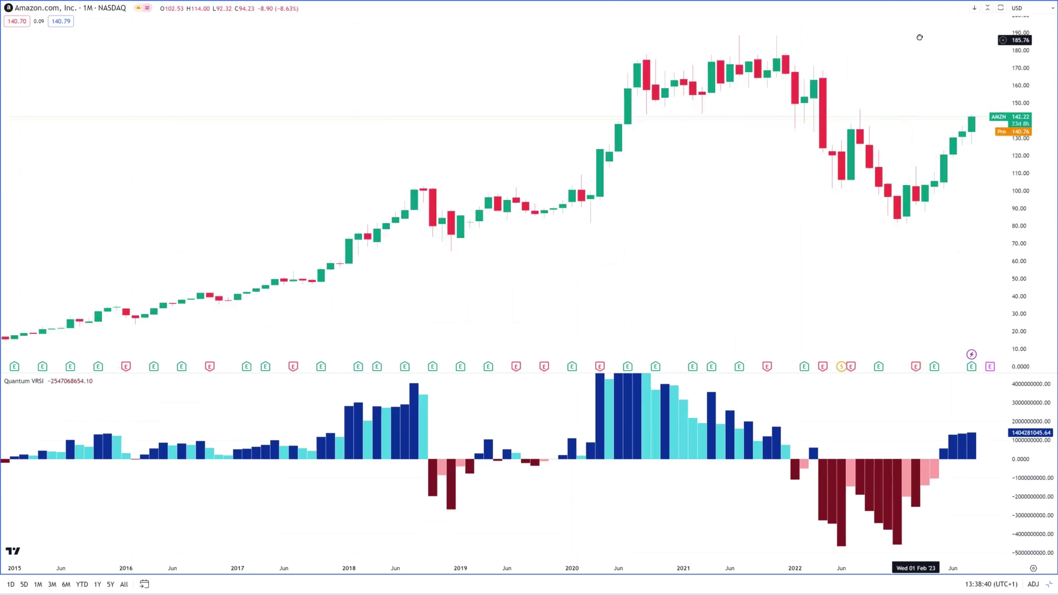
{"action": "left_click_drag", "start_coordinate": [1037, 413], "coordinate": [1050, 443]}
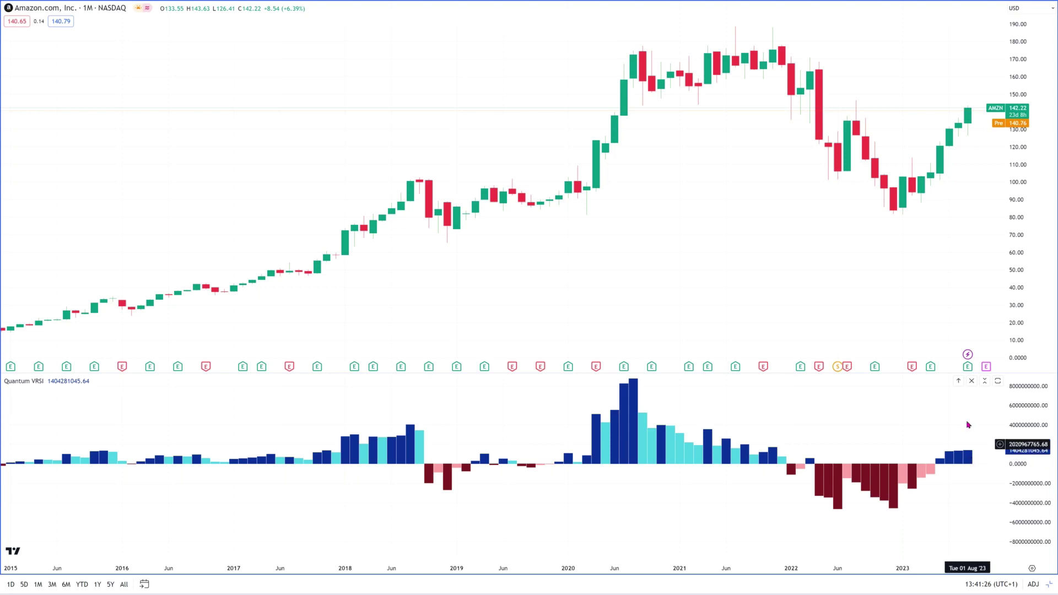
Step: Switch the six charts to Microsoft (MSFT) on NASDAQ and compress the price scales of the daily and weekly Quantum VRSI charts
{"action": "left_click", "coordinate": [1047, 584]}
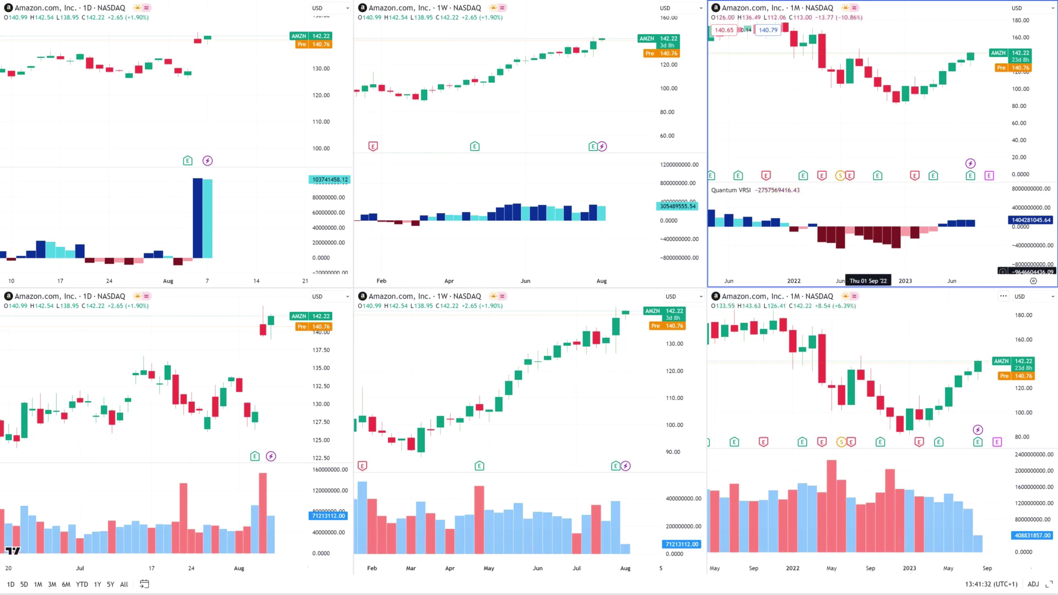
{"action": "left_click", "coordinate": [148, 117]}
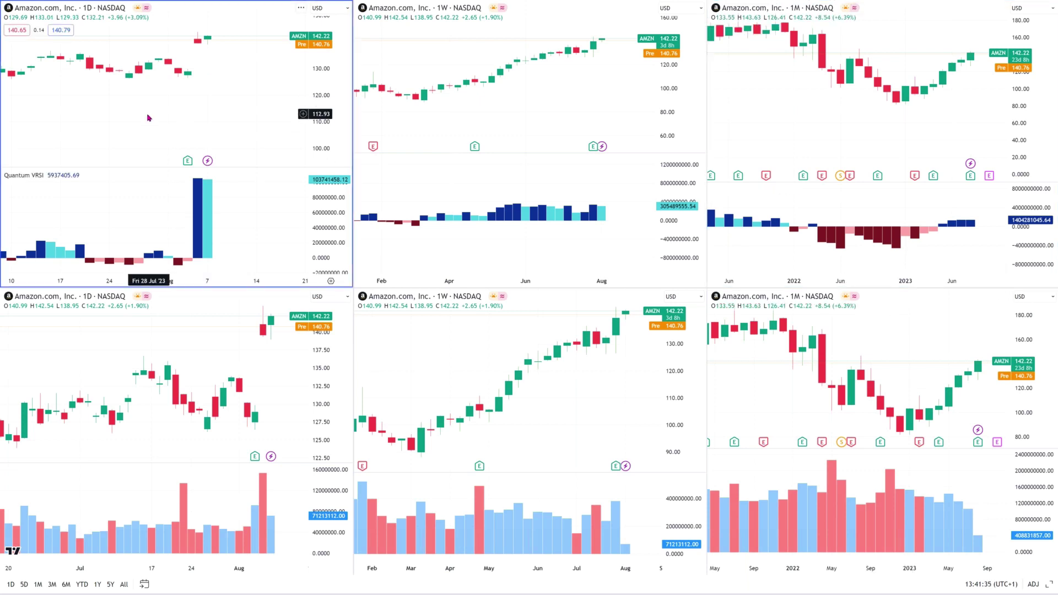
{"action": "type", "text": "MSFT"}
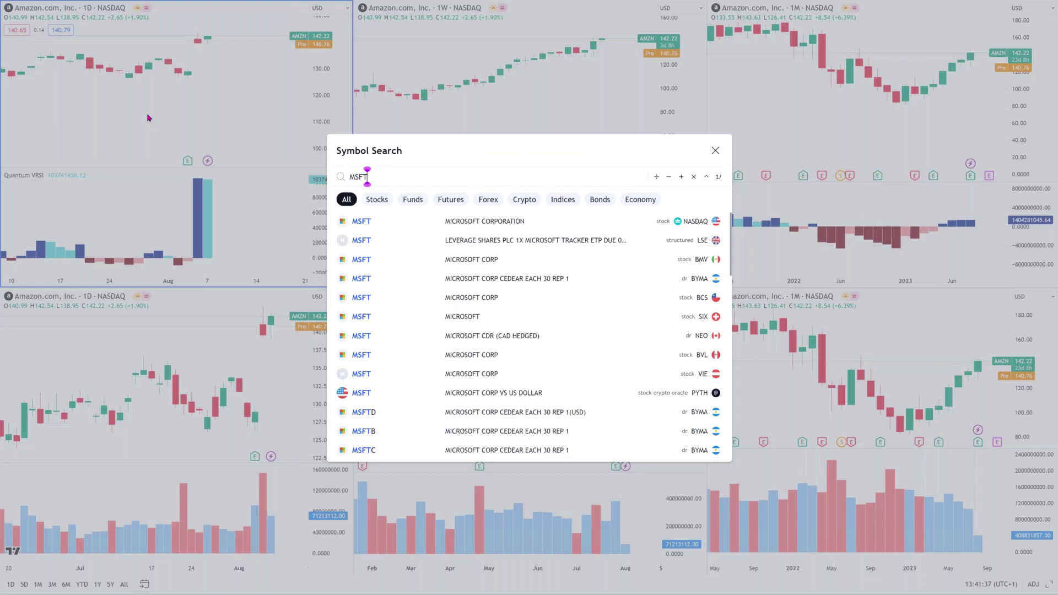
{"action": "left_click", "coordinate": [463, 222]}
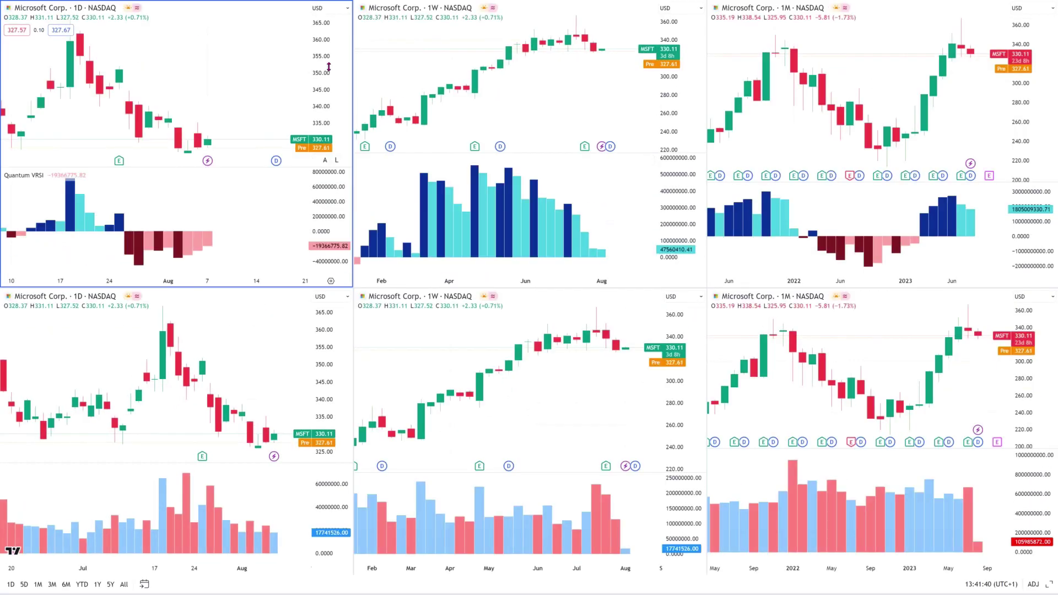
{"action": "left_click_drag", "start_coordinate": [328, 67], "coordinate": [329, 89]}
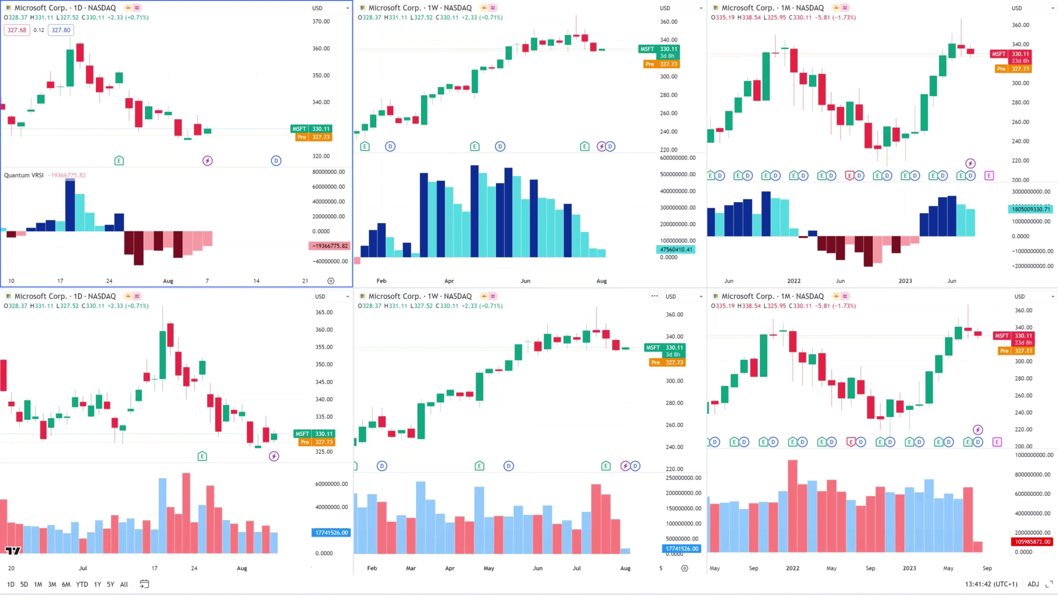
{"action": "left_click_drag", "start_coordinate": [676, 66], "coordinate": [676, 88]}
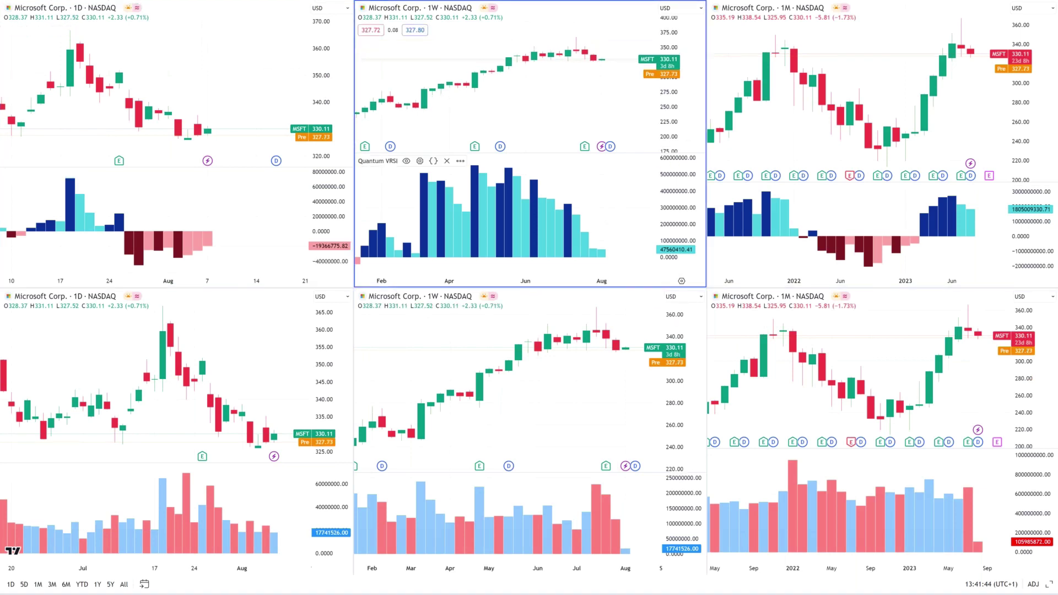
Step: Maximise Microsoft's daily Quantum VRSI chart and compress its price scale to show the candles from late March to August
{"action": "left_click", "coordinate": [228, 54]}
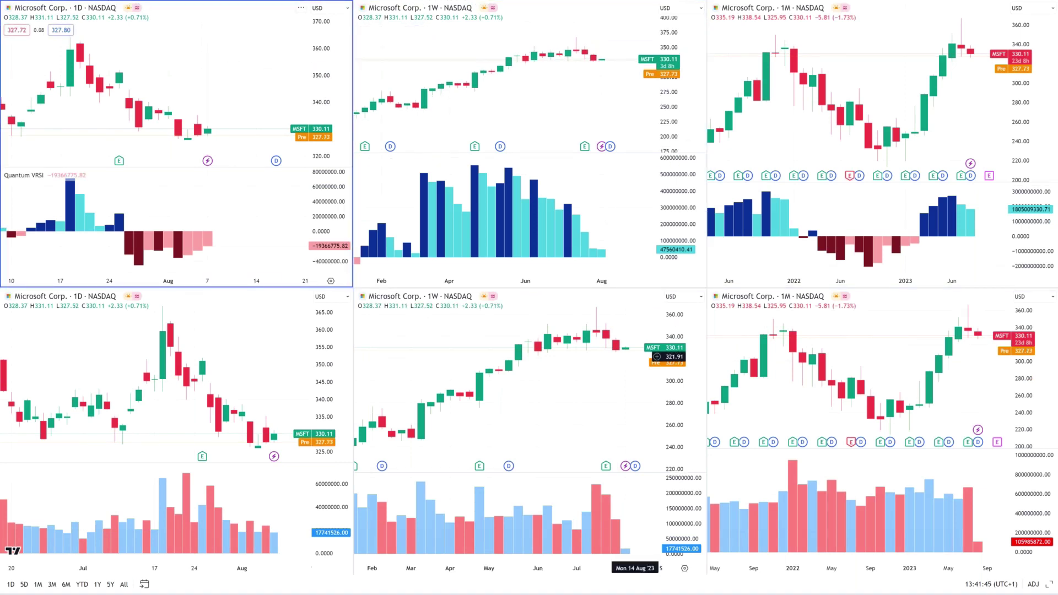
{"action": "left_click", "coordinate": [1049, 585]}
{"action": "left_click_drag", "start_coordinate": [1036, 305], "coordinate": [1036, 275]}
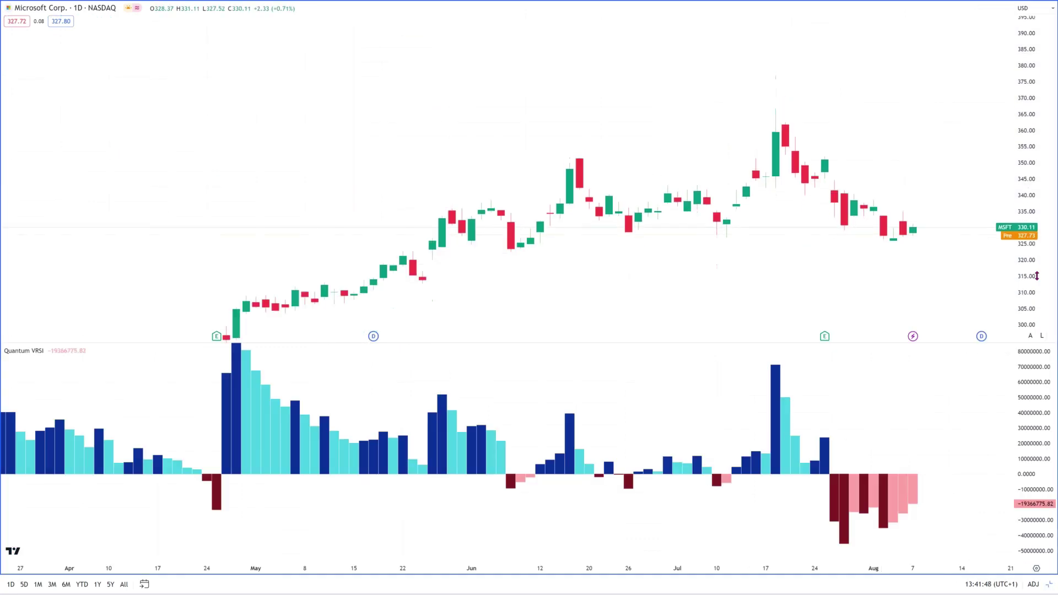
{"action": "left_click_drag", "start_coordinate": [883, 251], "coordinate": [877, 142]}
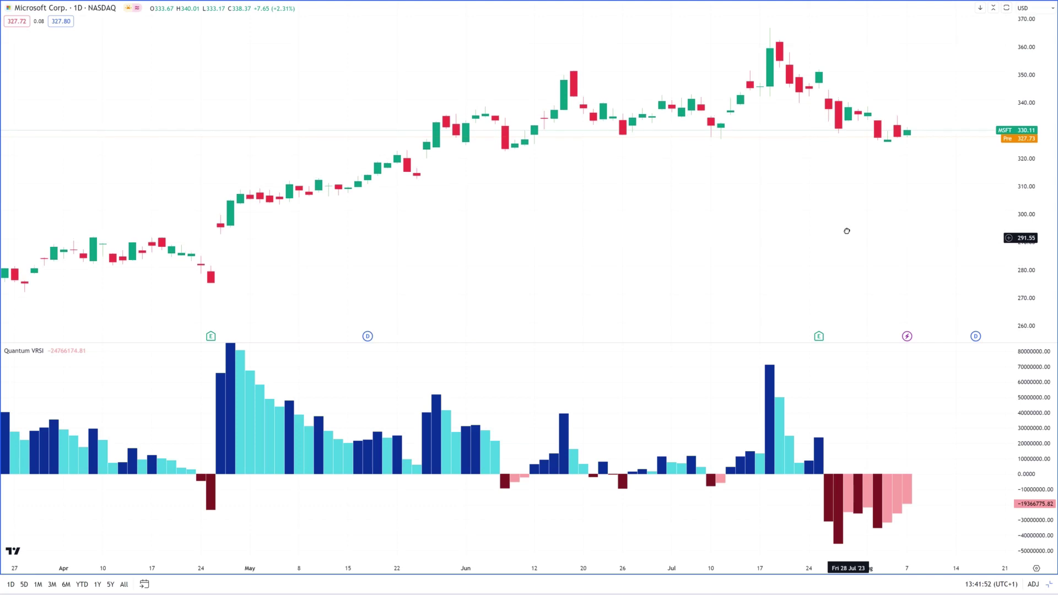
{"action": "left_click_drag", "start_coordinate": [847, 231], "coordinate": [849, 220]}
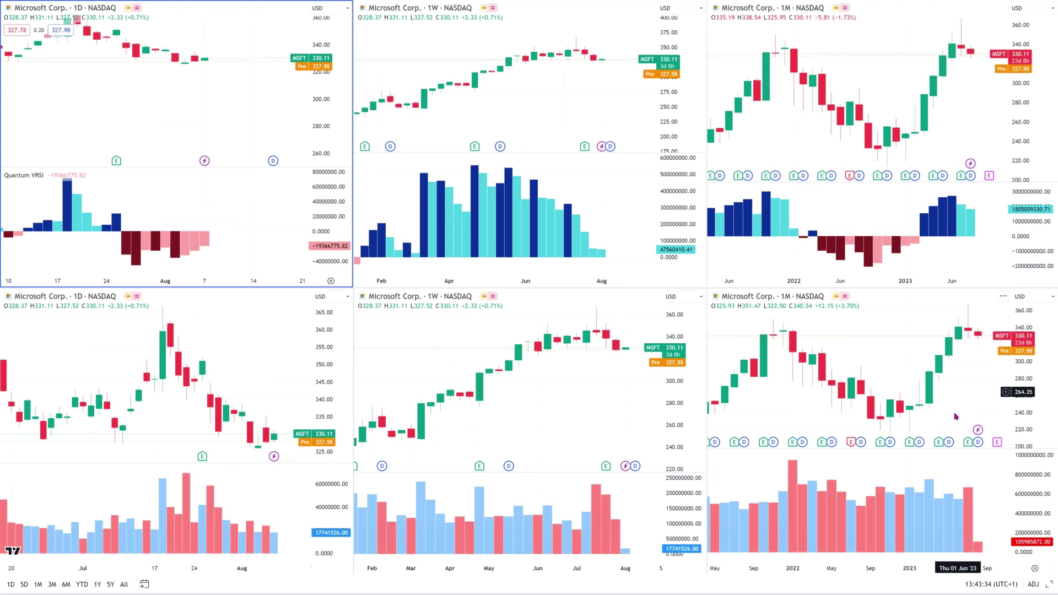
Step: Maximise Microsoft's weekly Quantum VRSI chart and compress the indicator's scale to show the negative bars in full
{"action": "left_click", "coordinate": [561, 100]}
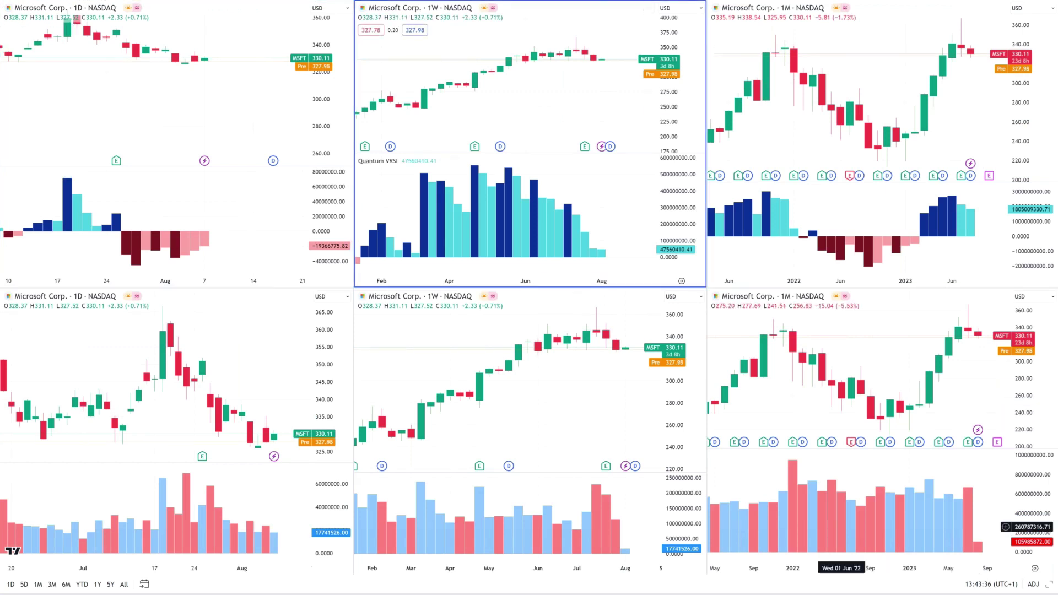
{"action": "left_click", "coordinate": [1047, 583]}
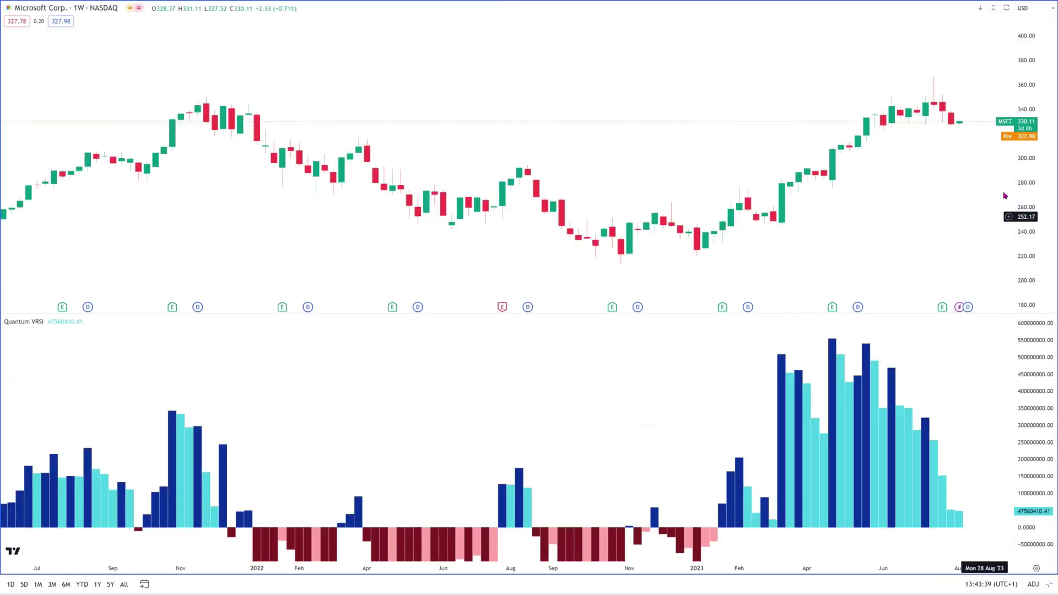
{"action": "mouse_move", "coordinate": [1020, 197]}
{"action": "left_mouse_down"}
{"action": "mouse_move", "coordinate": [1024, 224]}
{"action": "mouse_move", "coordinate": [1024, 181]}
{"action": "left_mouse_up"}
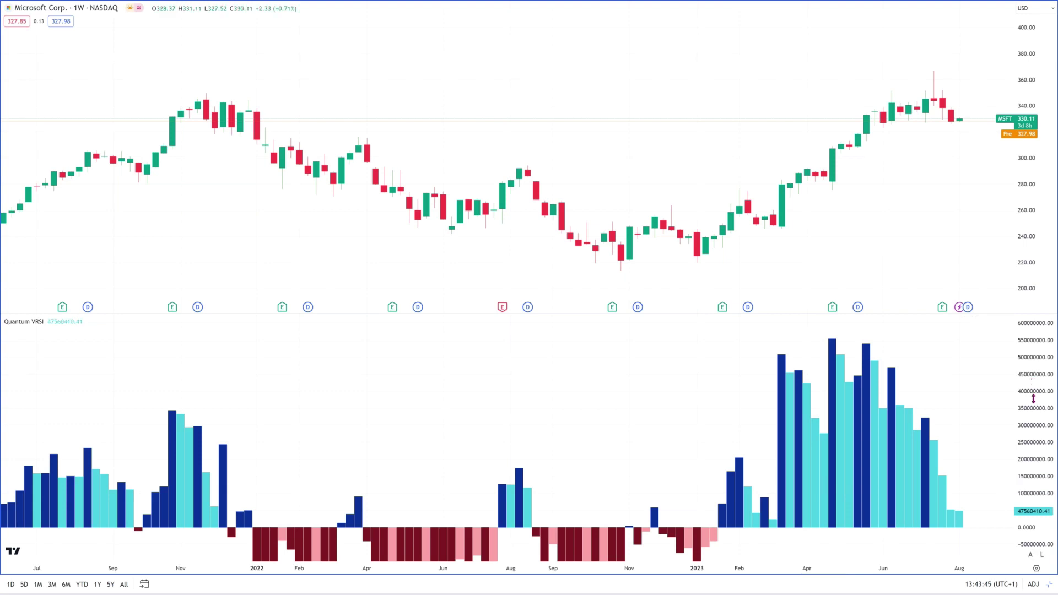
{"action": "left_click_drag", "start_coordinate": [1032, 380], "coordinate": [1029, 421]}
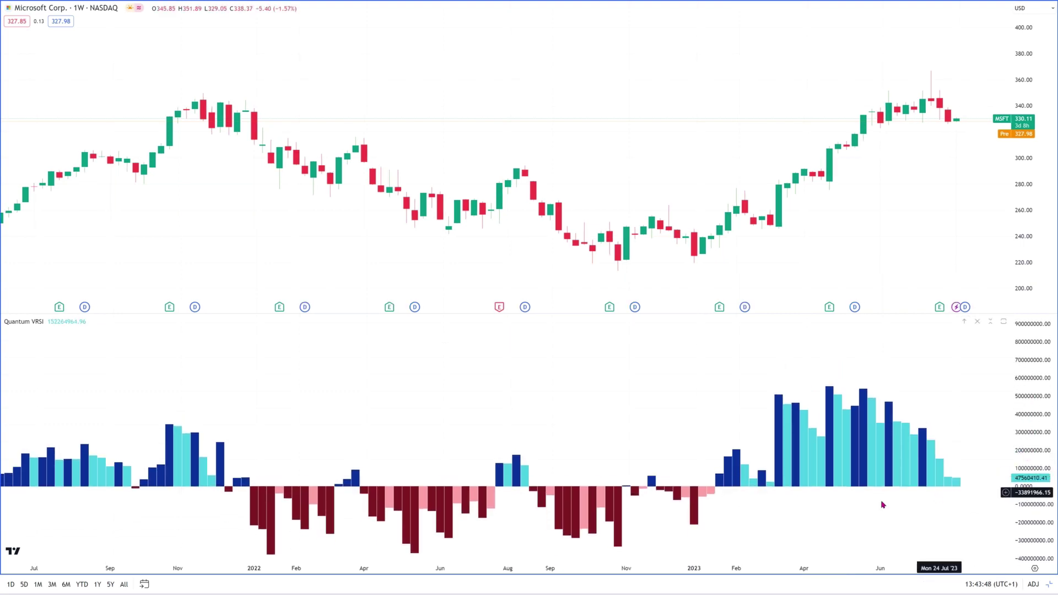
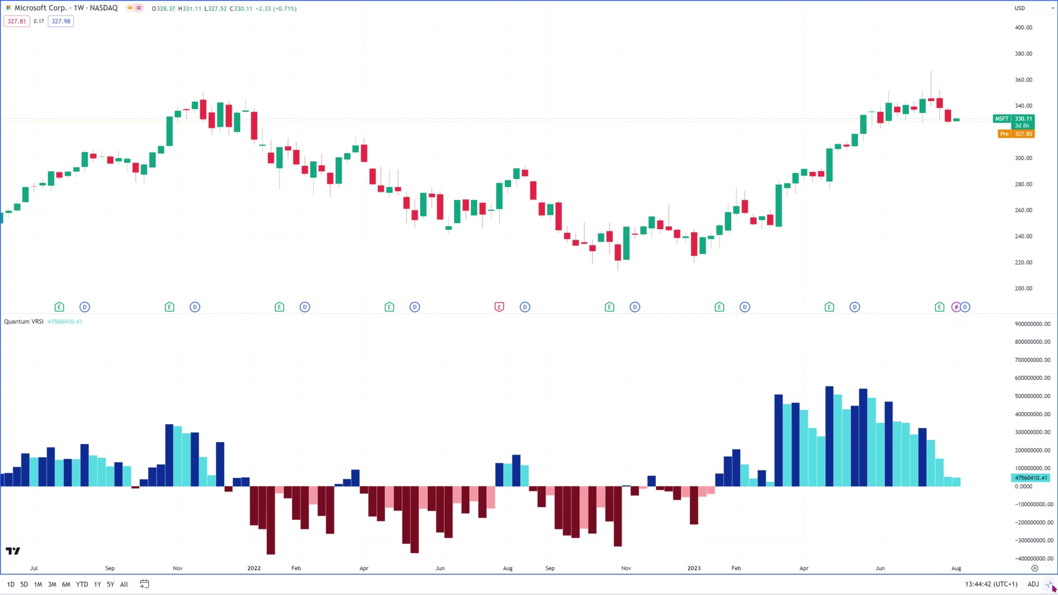
Step: Maximise Microsoft's monthly Quantum VRSI chart and compress its price scale to show the candles from 2015 to 2023
{"action": "left_click", "coordinate": [1051, 587]}
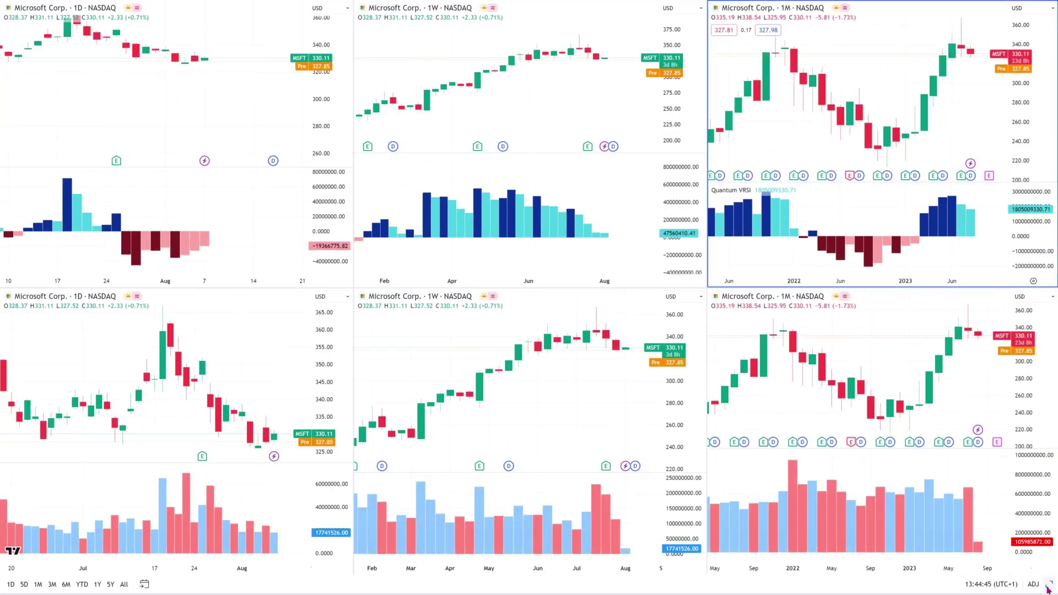
{"action": "left_click", "coordinate": [1048, 587]}
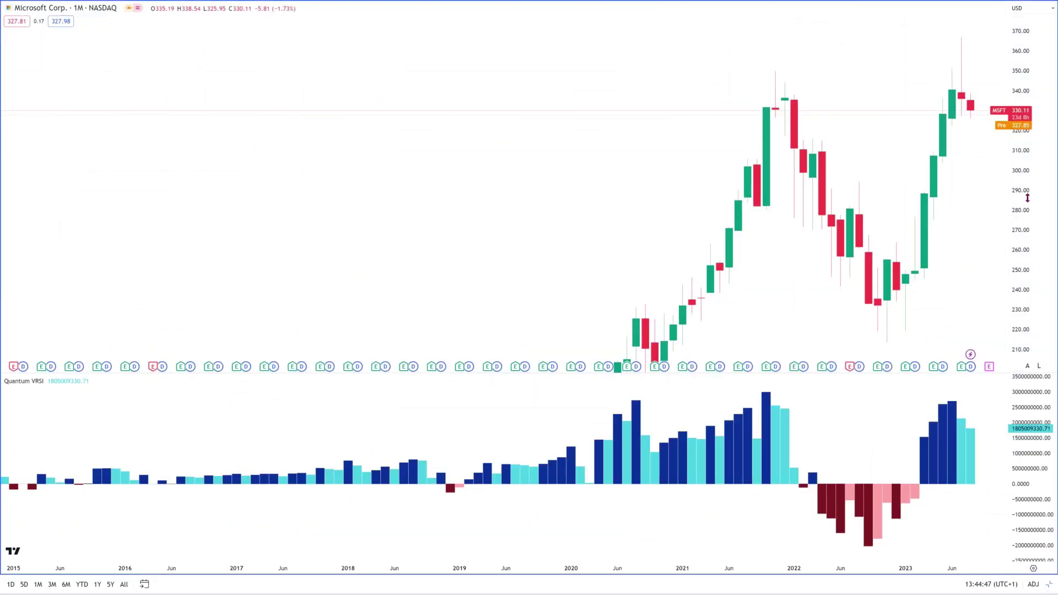
{"action": "left_click_drag", "start_coordinate": [1027, 197], "coordinate": [970, 190]}
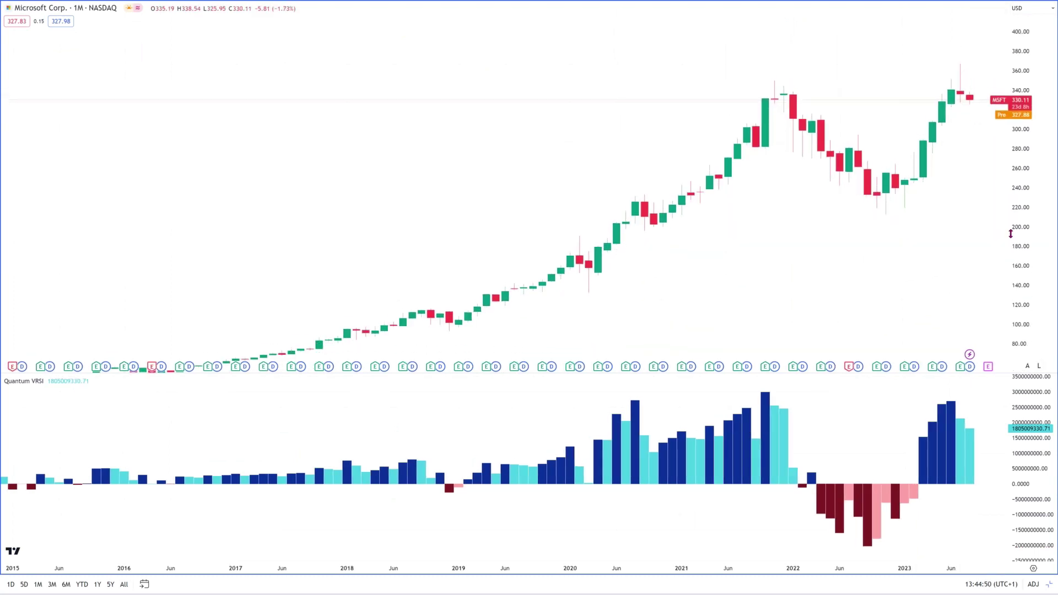
{"action": "left_click_drag", "start_coordinate": [1010, 234], "coordinate": [908, 195]}
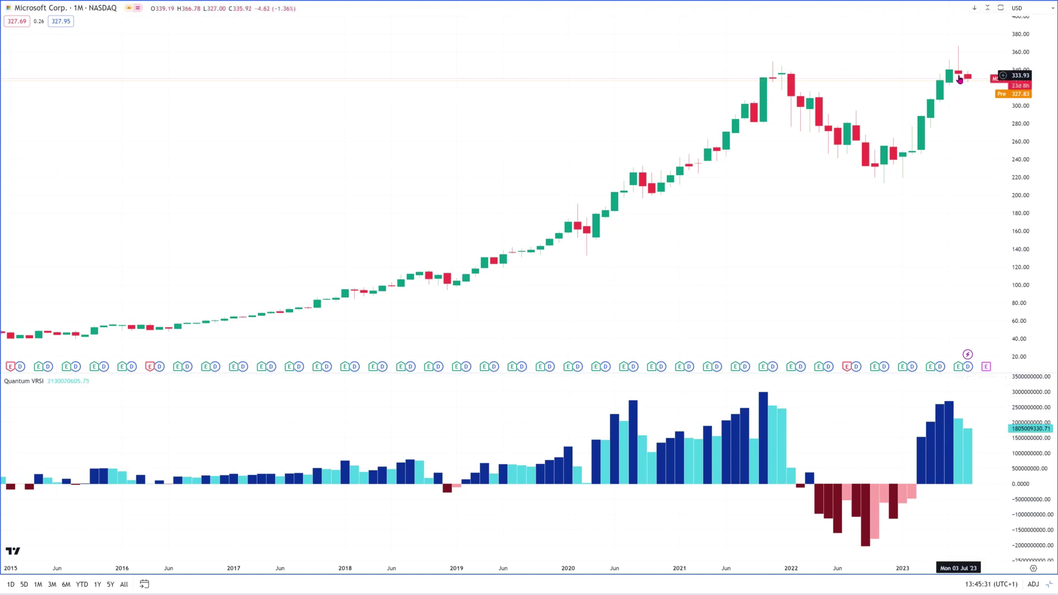
Step: Maximise Microsoft's monthly Quantum Tick Volumes chart and compress its price scale to show the long-term advance up to 2023
{"action": "left_click", "coordinate": [1050, 585]}
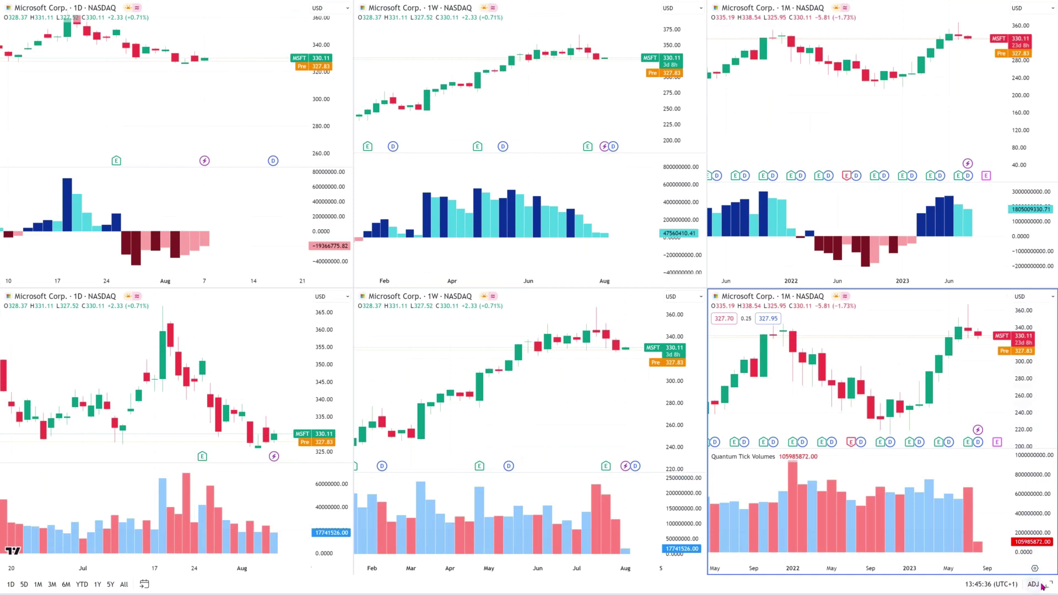
{"action": "left_click", "coordinate": [1049, 585]}
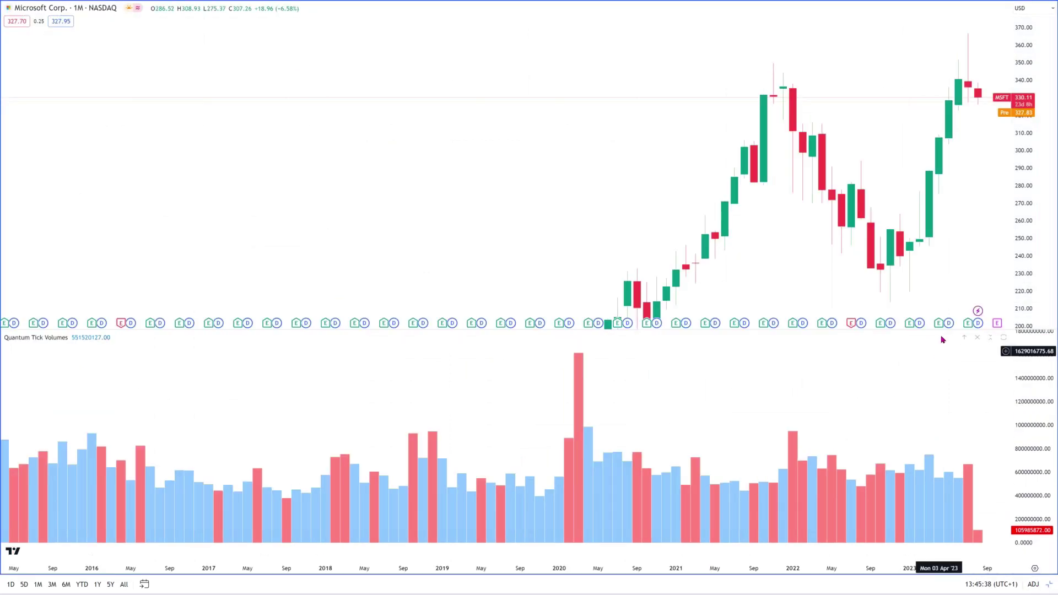
{"action": "left_click_drag", "start_coordinate": [1025, 262], "coordinate": [1027, 310]}
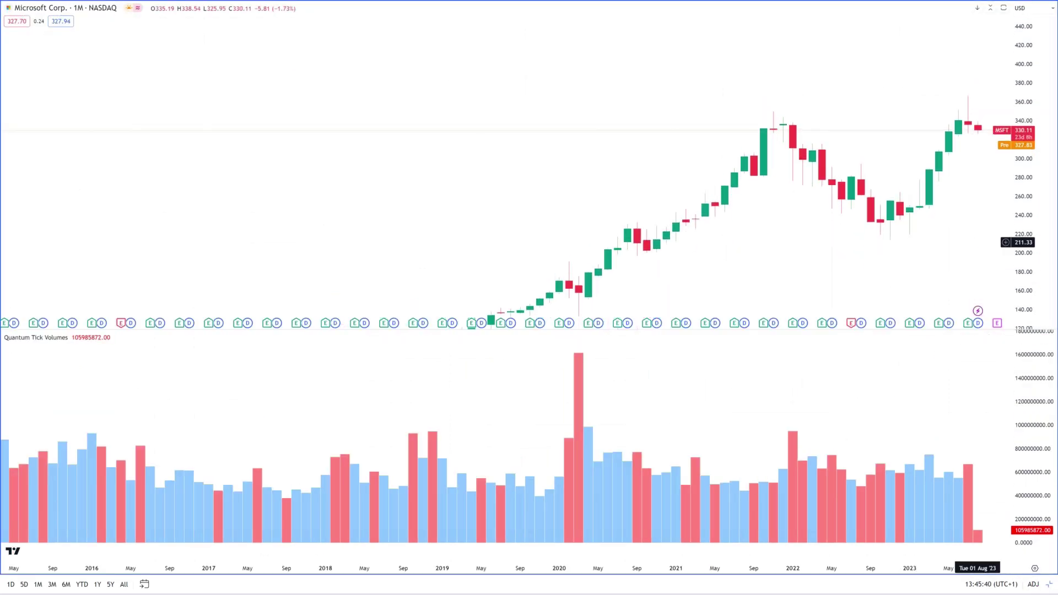
{"action": "left_click_drag", "start_coordinate": [962, 239], "coordinate": [992, 223]}
{"action": "key", "text": "alt+r"}
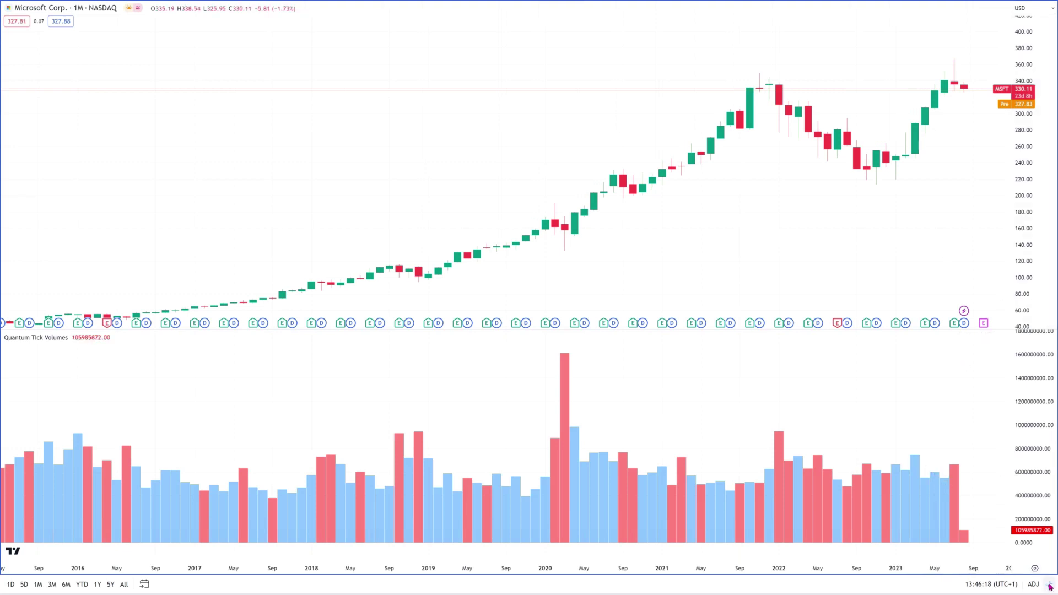
Step: Return to the six-chart layout and switch all charts to NVIDIA Corporation (NVDA) on NASDAQ
{"action": "key", "text": "alt+Return"}
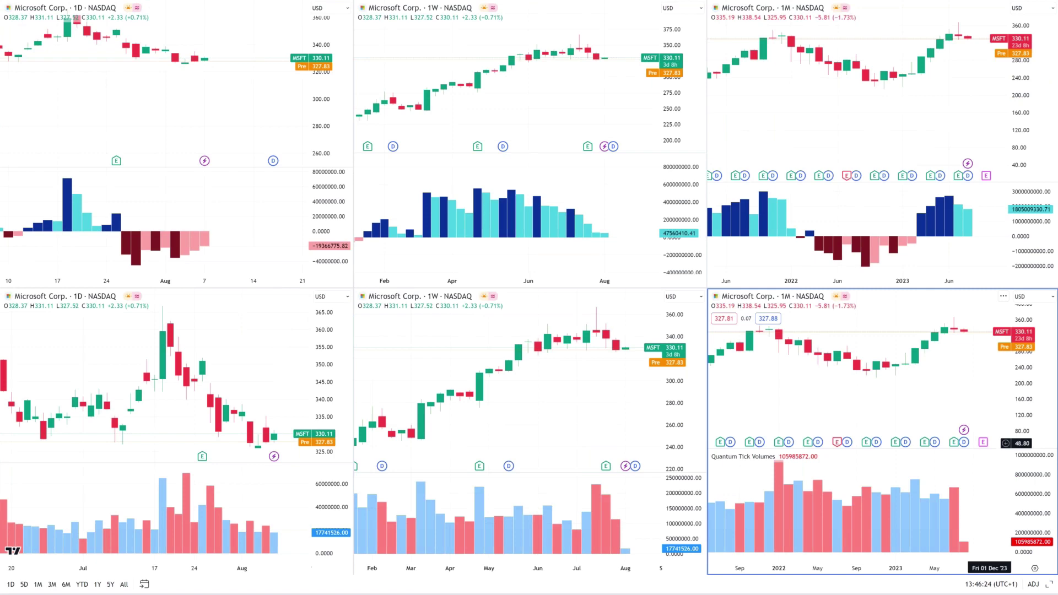
{"action": "left_click", "coordinate": [163, 108]}
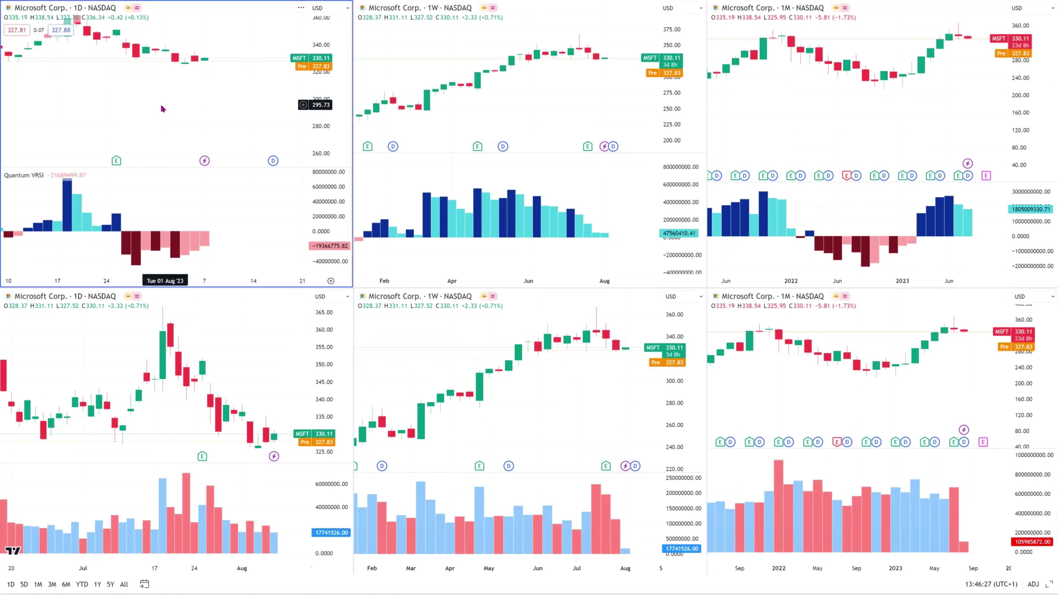
{"action": "type", "text": "NVIDI"}
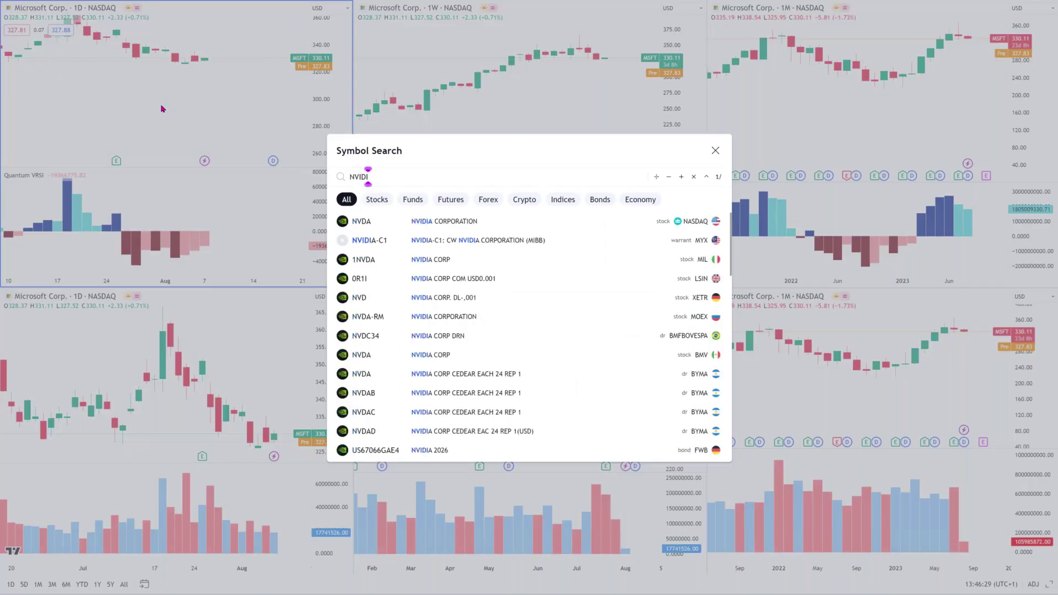
{"action": "left_click", "coordinate": [423, 222]}
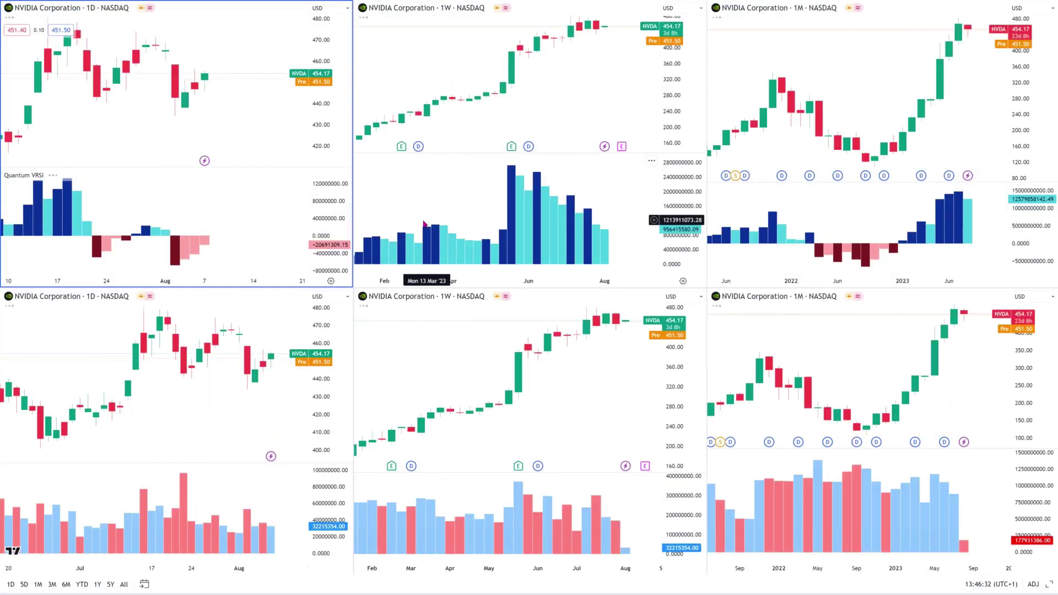
Step: Maximise NVIDIA's daily Quantum VRSI chart and compress its price scale to show the candles from late March to August 2023
{"action": "left_click_drag", "start_coordinate": [330, 70], "coordinate": [332, 82]}
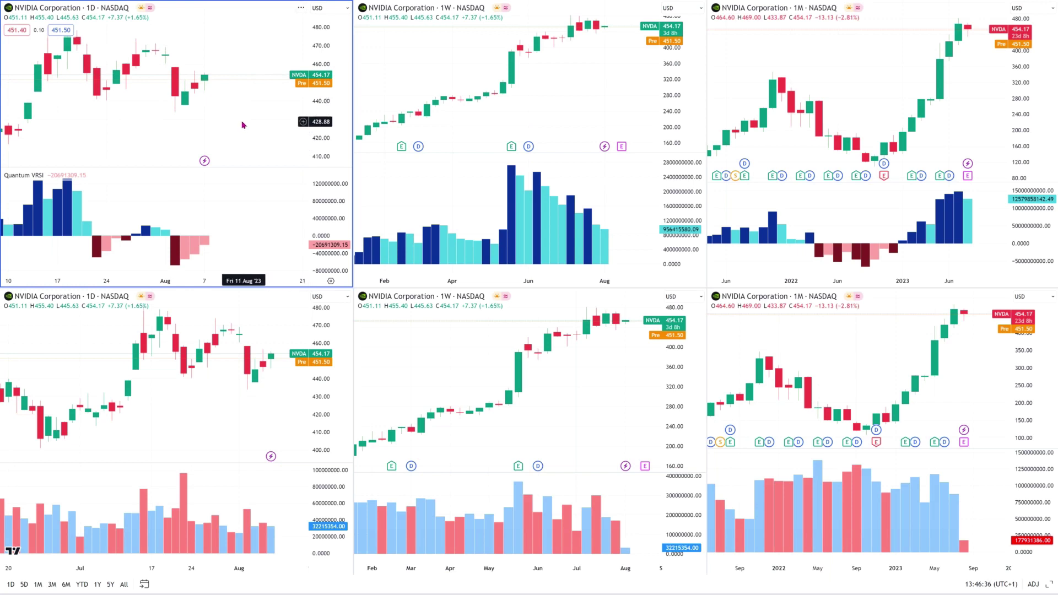
{"action": "key", "text": "alt+Return"}
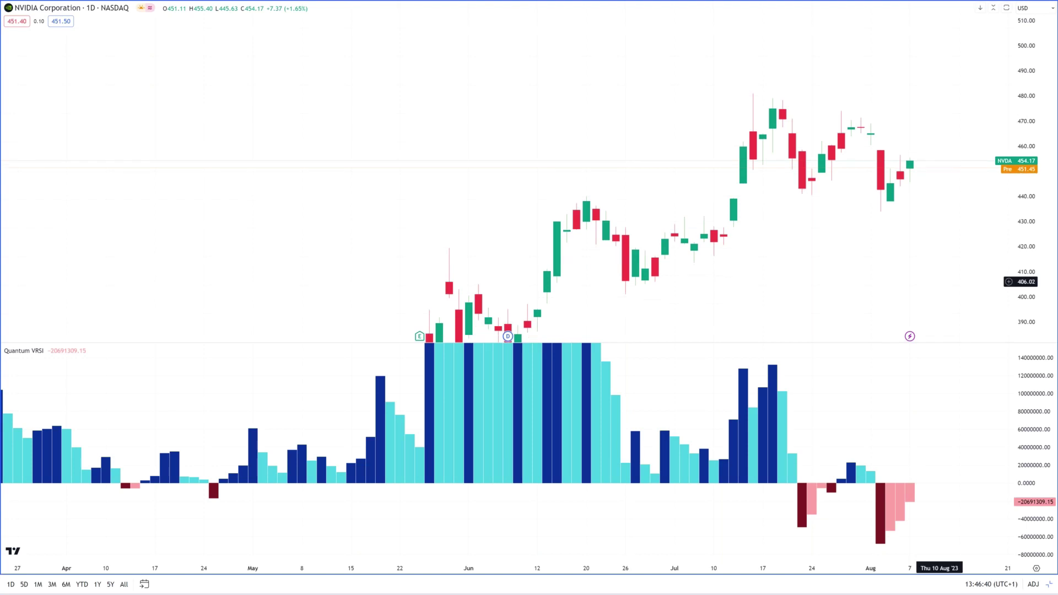
{"action": "key", "text": "alt+r"}
{"action": "mouse_move", "coordinate": [1037, 215]}
{"action": "left_mouse_down"}
{"action": "mouse_move", "coordinate": [1032, 233]}
{"action": "mouse_move", "coordinate": [1032, 209]}
{"action": "left_mouse_up"}
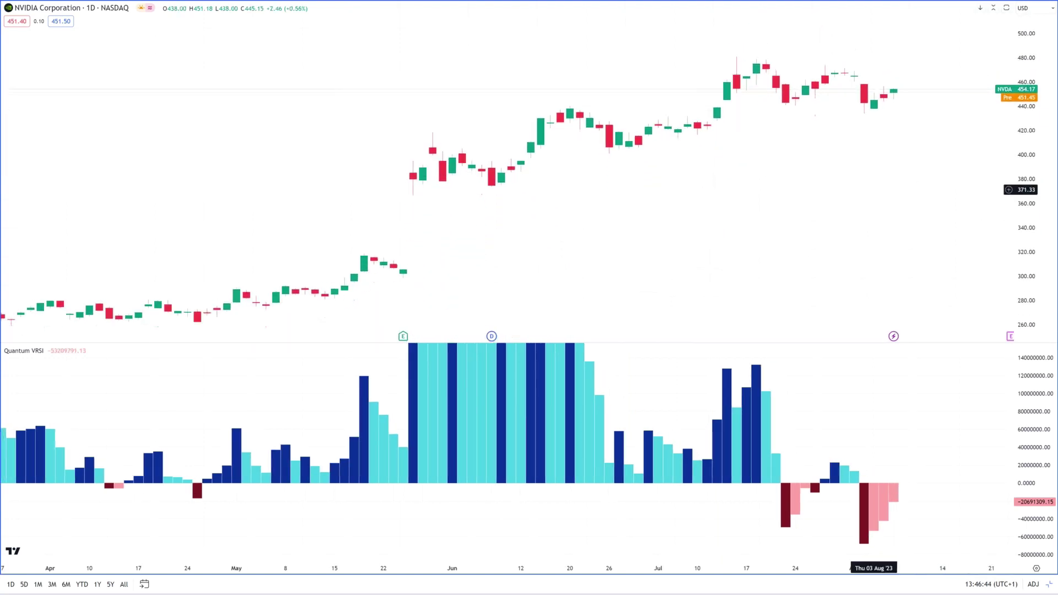
Step: Compress and reposition the Quantum VRSI scale on NVIDIA's daily chart to show the tallest positive bars in full
{"action": "left_click_drag", "start_coordinate": [1036, 380], "coordinate": [1031, 435]}
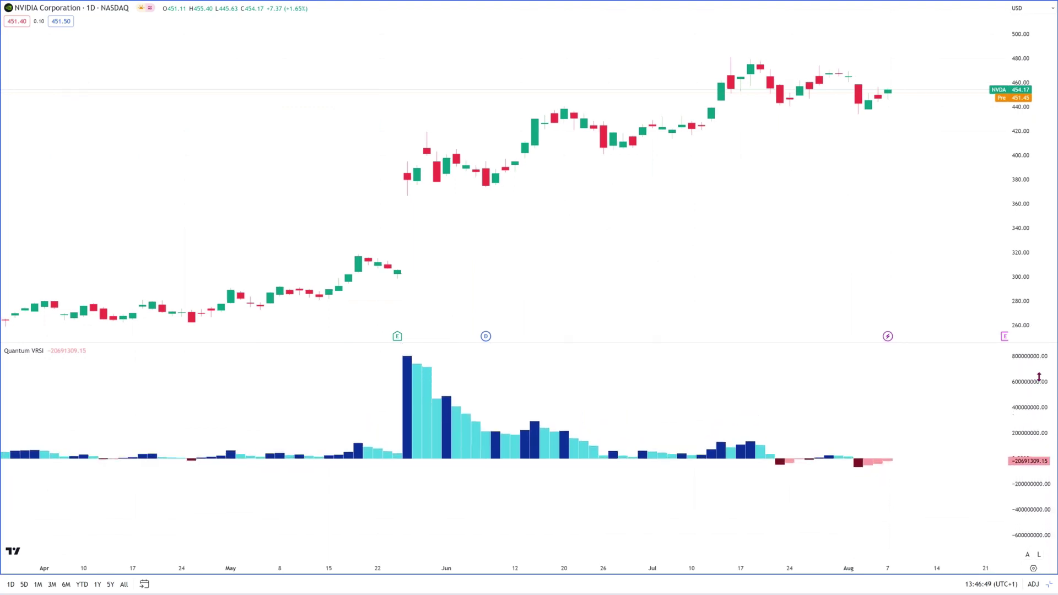
{"action": "left_click_drag", "start_coordinate": [930, 412], "coordinate": [922, 451]}
{"action": "left_click_drag", "start_coordinate": [1039, 426], "coordinate": [1038, 413]}
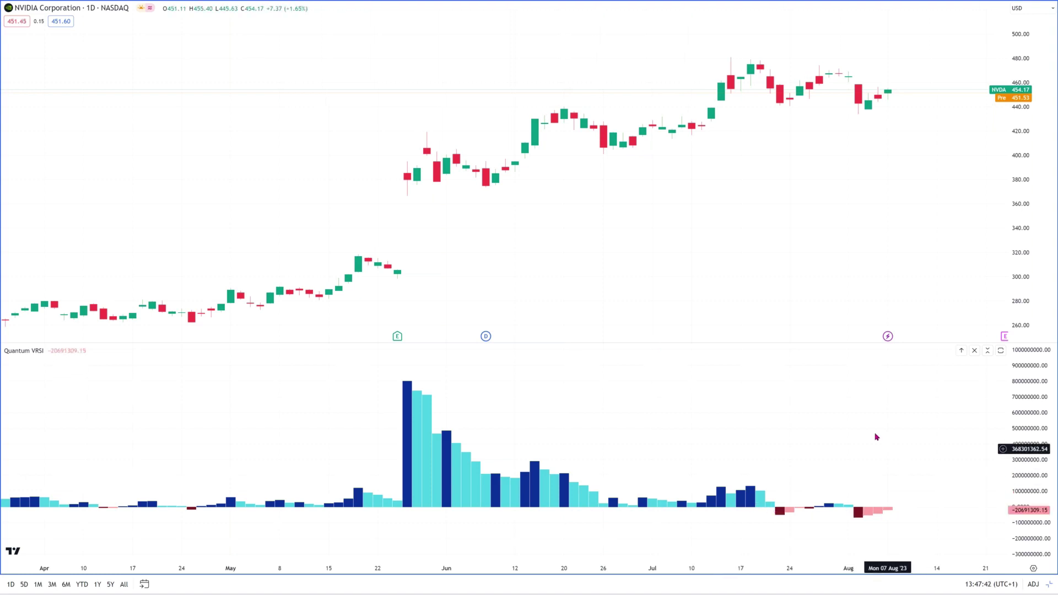
{"action": "left_click_drag", "start_coordinate": [881, 436], "coordinate": [943, 440]}
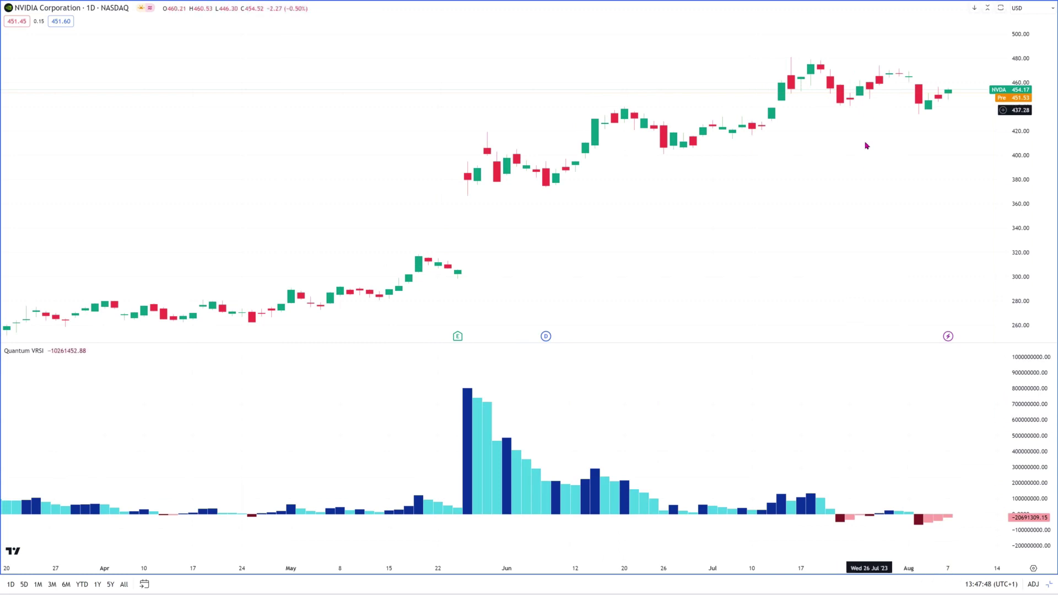
Step: Maximise NVIDIA's weekly Quantum VRSI chart and compress its price and indicator scales to show all candles and negative bars
{"action": "left_click", "coordinate": [1048, 588]}
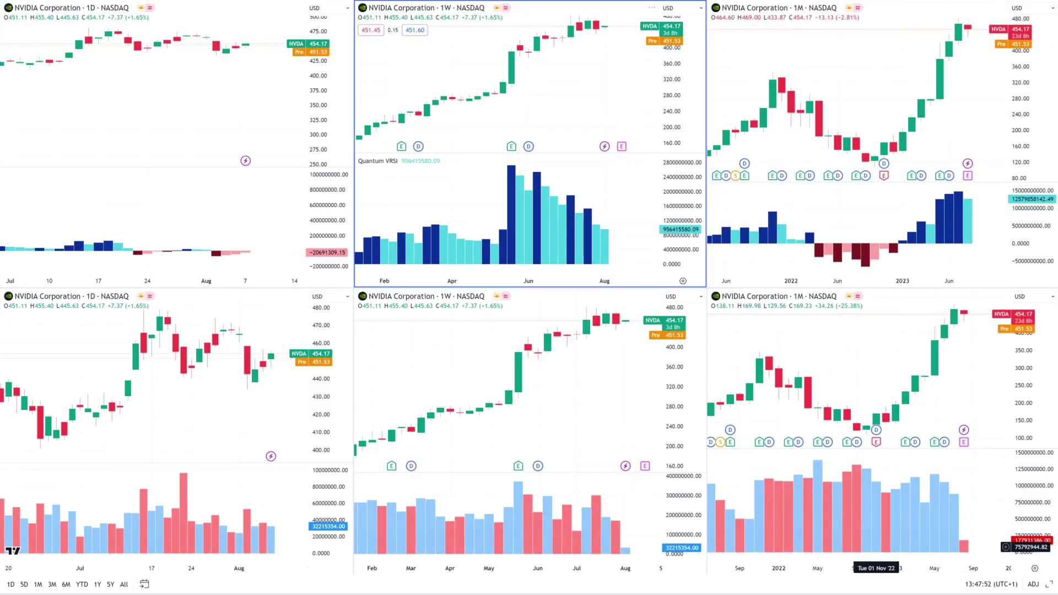
{"action": "left_click", "coordinate": [1048, 584]}
{"action": "left_click_drag", "start_coordinate": [1027, 228], "coordinate": [1036, 286]}
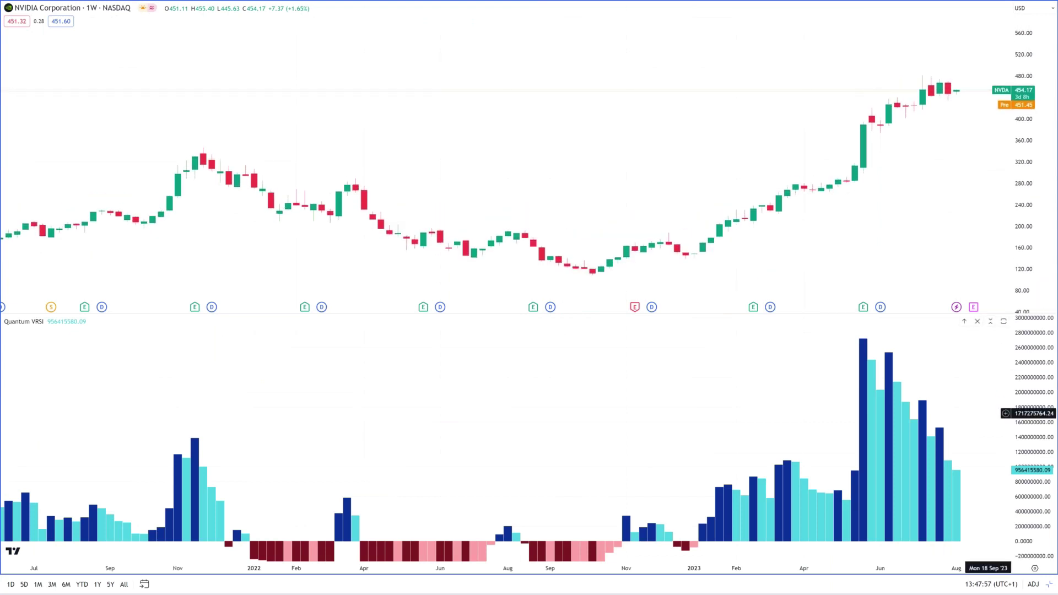
{"action": "left_click_drag", "start_coordinate": [1033, 405], "coordinate": [1032, 416]}
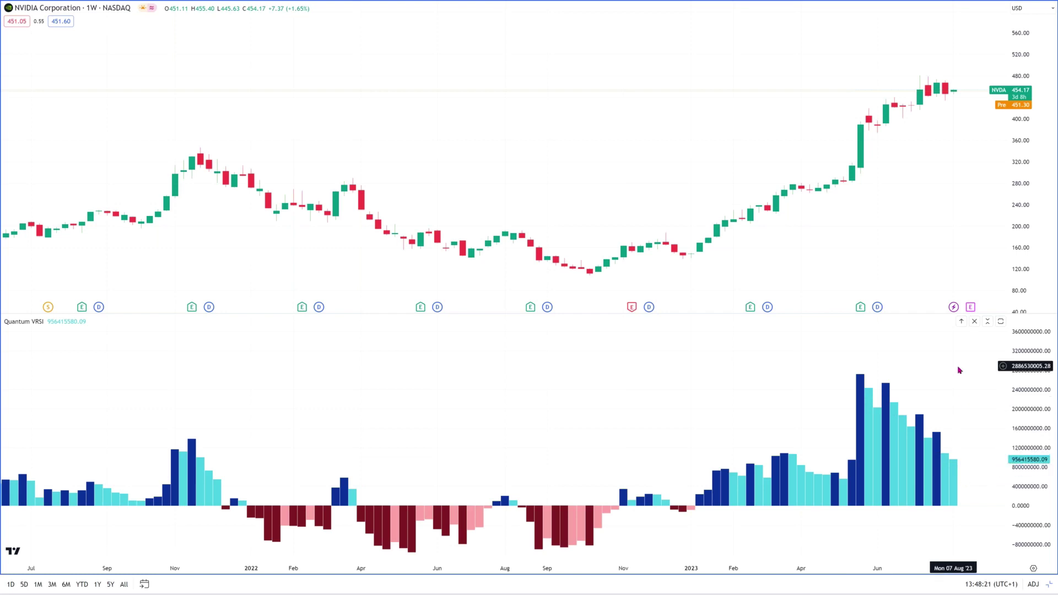
Step: Maximise NVIDIA's monthly Quantum VRSI chart and fit its price scale to show the candles from 2015 to 2023
{"action": "left_click", "coordinate": [1050, 585]}
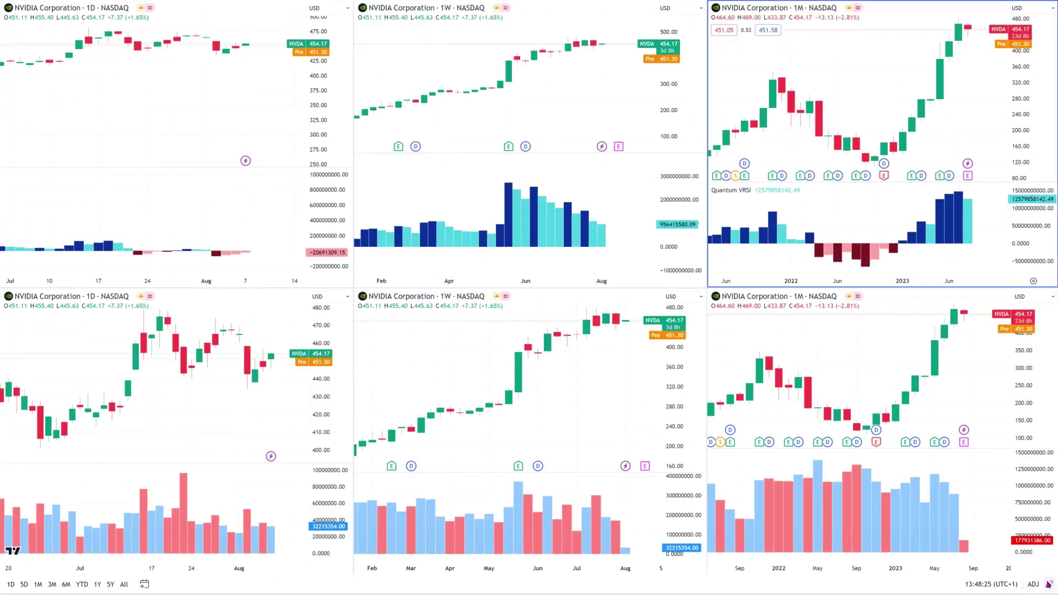
{"action": "left_click", "coordinate": [1049, 584]}
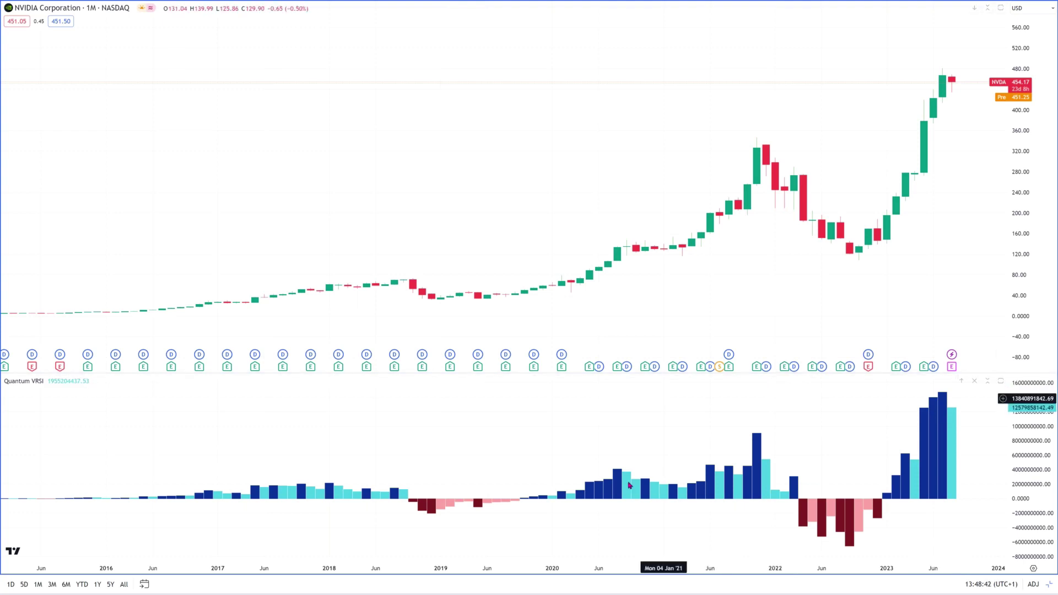
Step: Return to the six-chart layout and switch all charts to Tesla, Inc. (TSLA) on NASDAQ
{"action": "left_click", "coordinate": [1050, 588]}
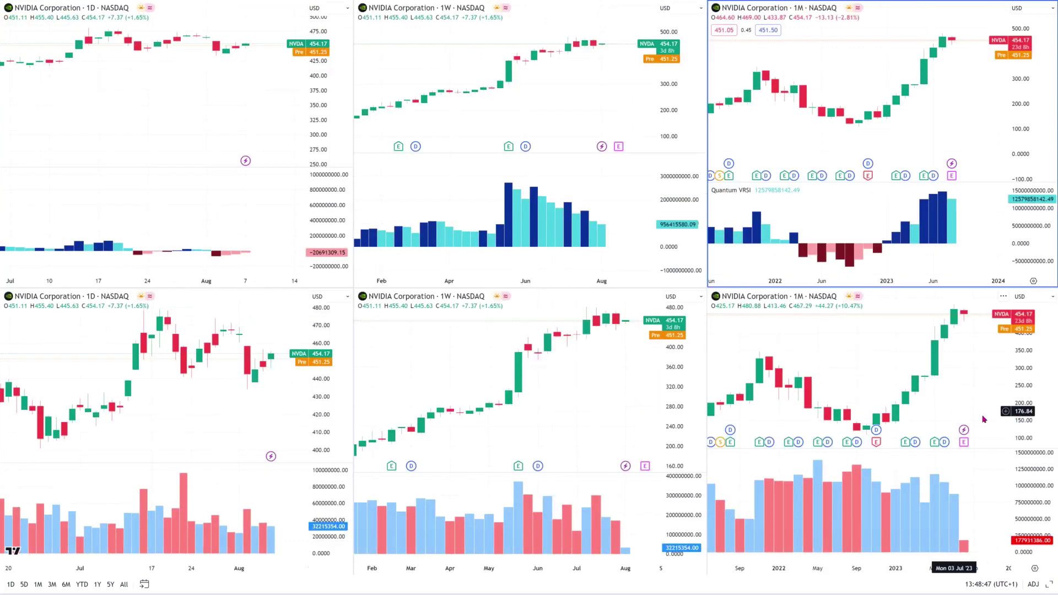
{"action": "left_click", "coordinate": [188, 117]}
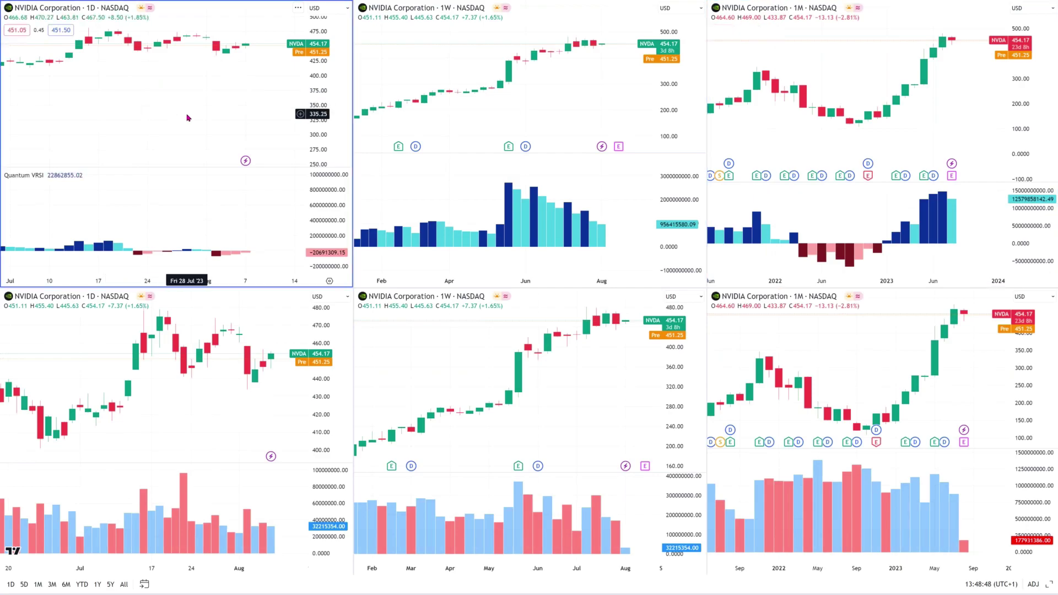
{"action": "type", "text": "TSLA"}
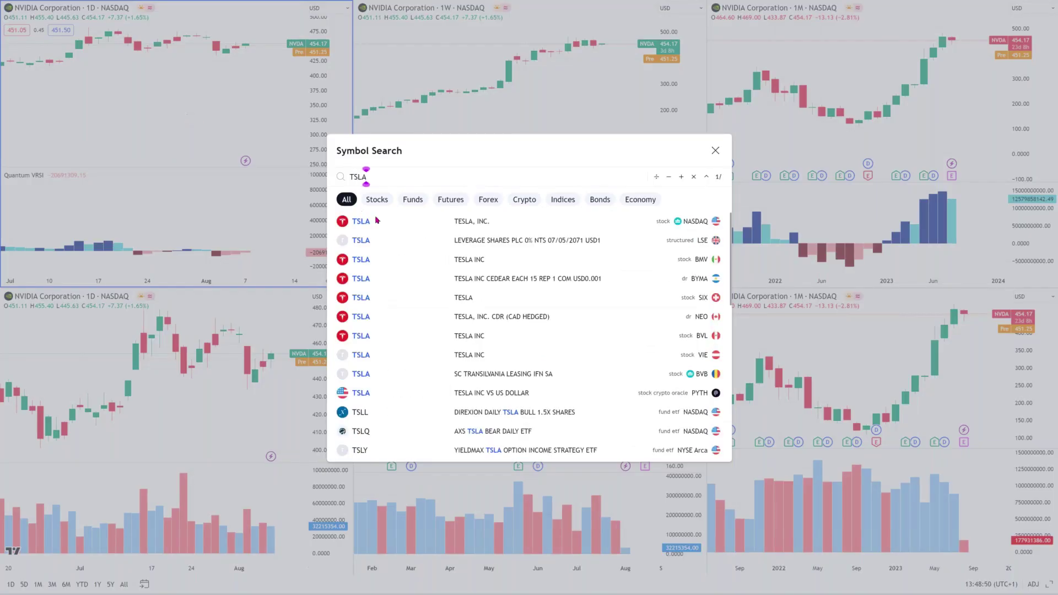
{"action": "left_click", "coordinate": [488, 221]}
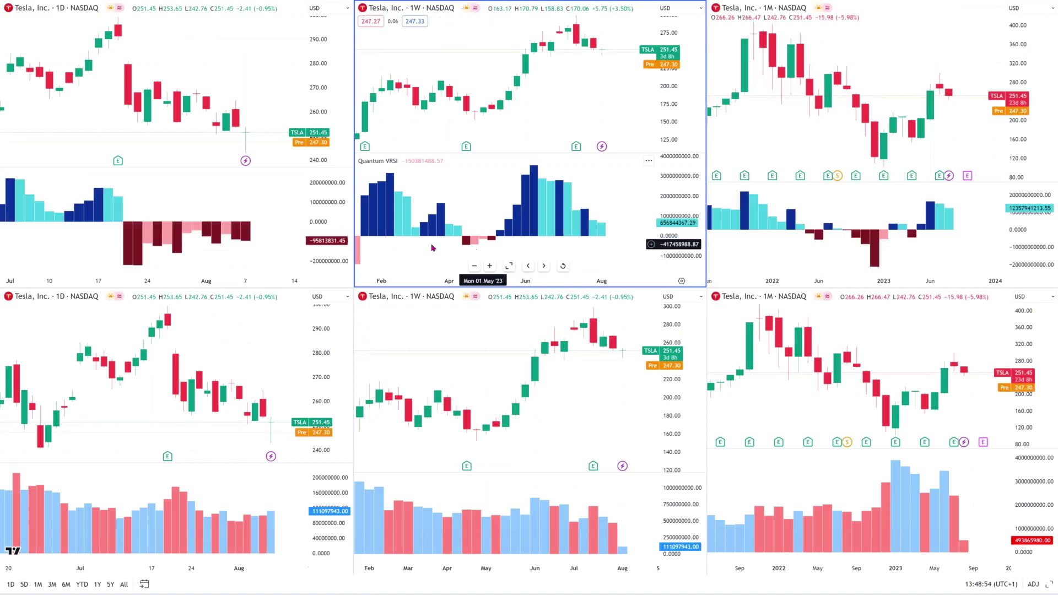
Step: Maximise Tesla's daily Quantum VRSI chart and compress its price scale to show the candles from late March to August 2023
{"action": "left_click", "coordinate": [248, 68]}
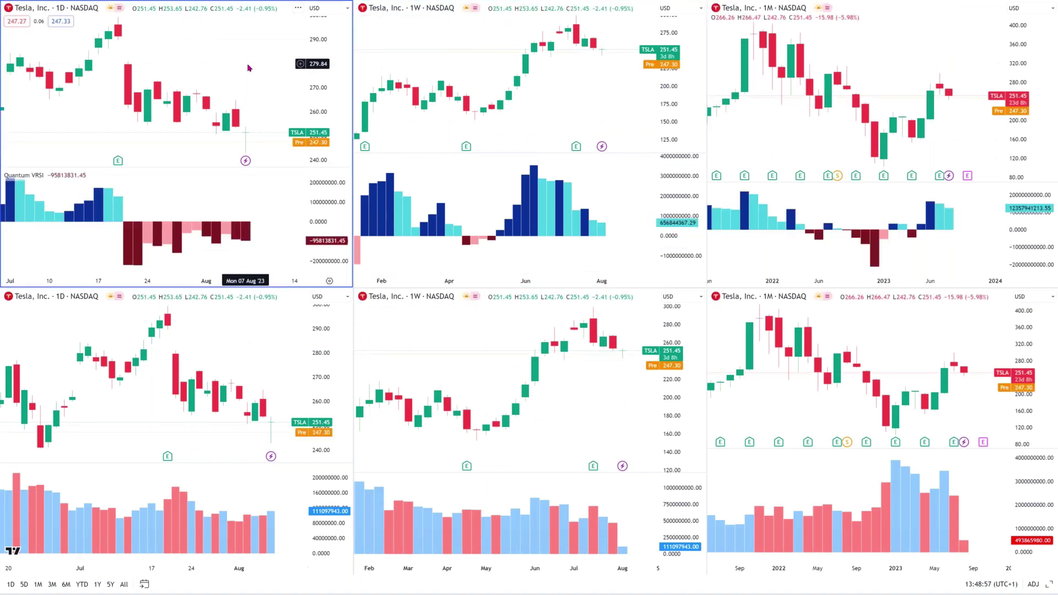
{"action": "left_click", "coordinate": [1048, 584]}
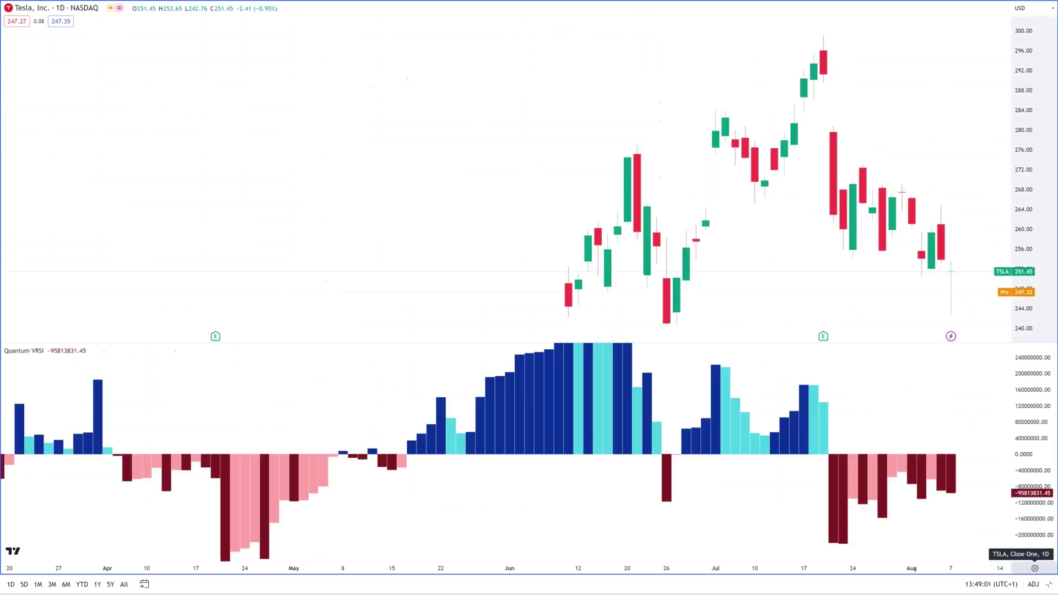
{"action": "left_click_drag", "start_coordinate": [1027, 191], "coordinate": [1027, 235]}
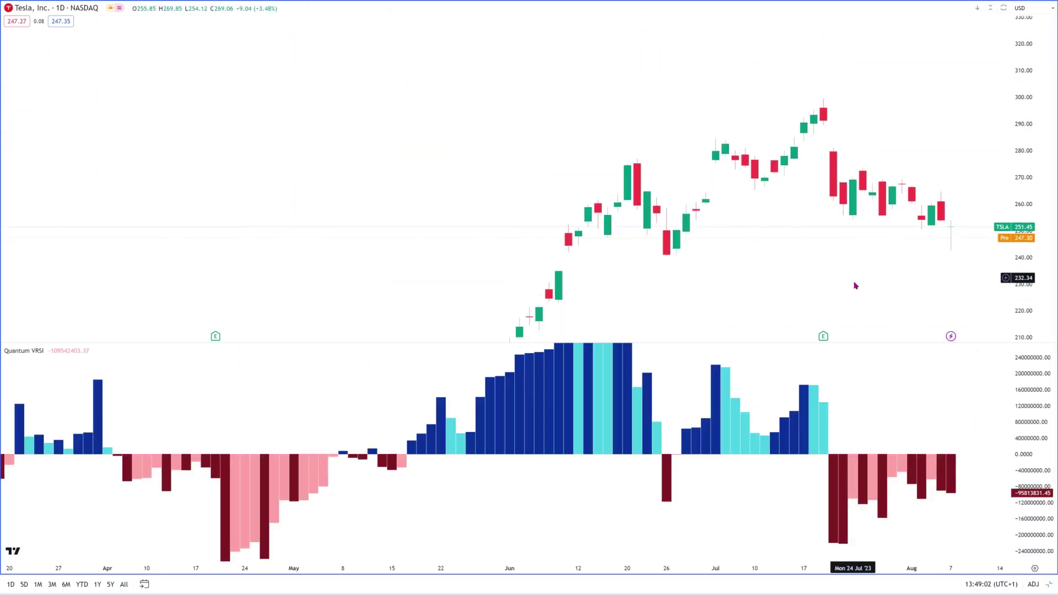
{"action": "left_click_drag", "start_coordinate": [852, 286], "coordinate": [818, 285]}
{"action": "left_click_drag", "start_coordinate": [1030, 104], "coordinate": [1028, 203]}
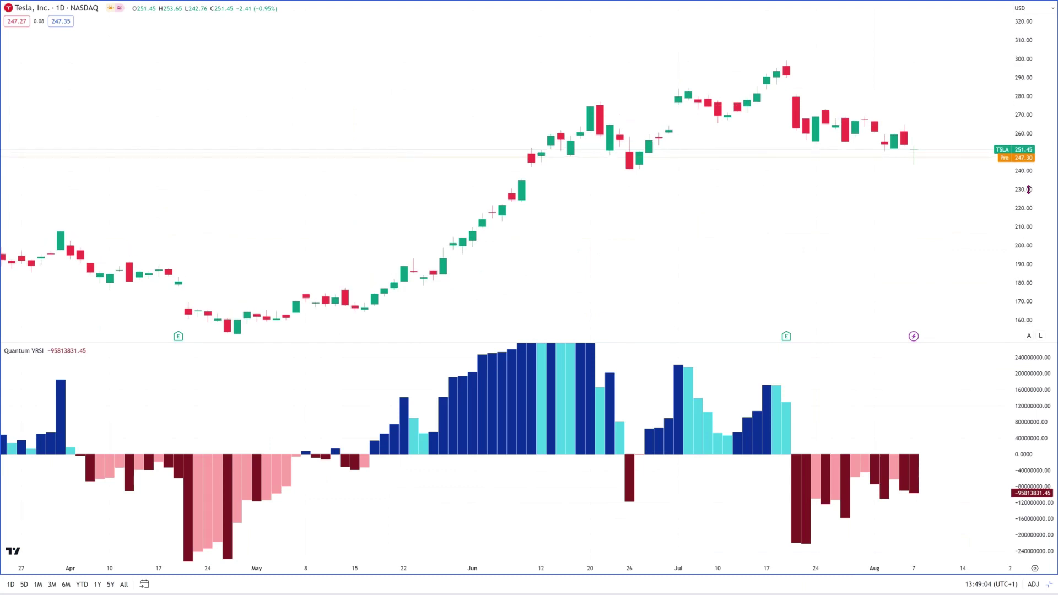
{"action": "left_click_drag", "start_coordinate": [933, 185], "coordinate": [939, 185]}
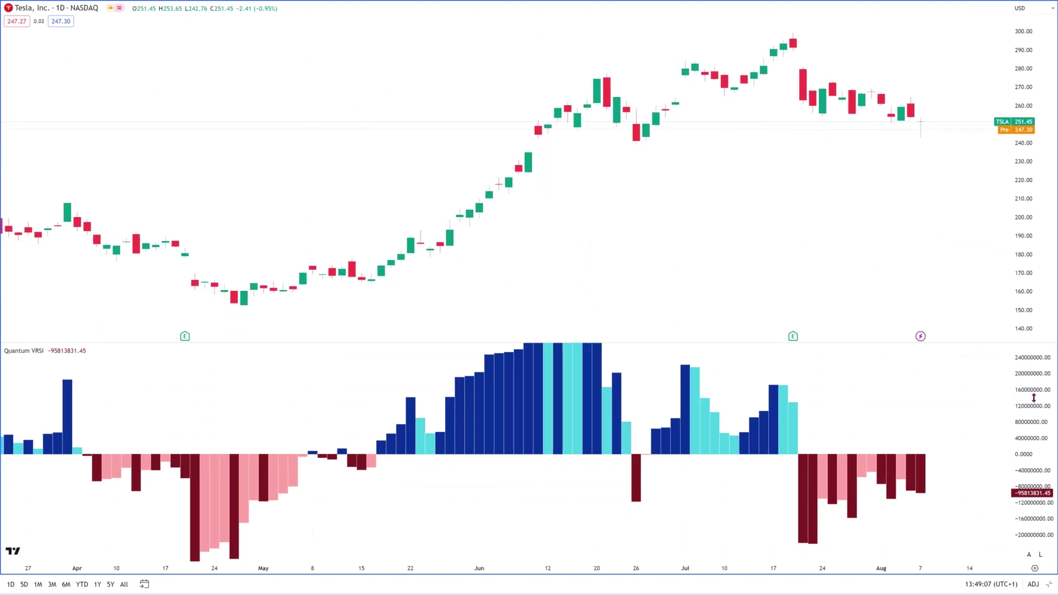
Step: Compress the Quantum VRSI scale on Tesla's daily chart to show the bars in full and enlarge the price pane
{"action": "left_click_drag", "start_coordinate": [1035, 386], "coordinate": [1039, 456]}
{"action": "left_click_drag", "start_coordinate": [961, 413], "coordinate": [956, 447]}
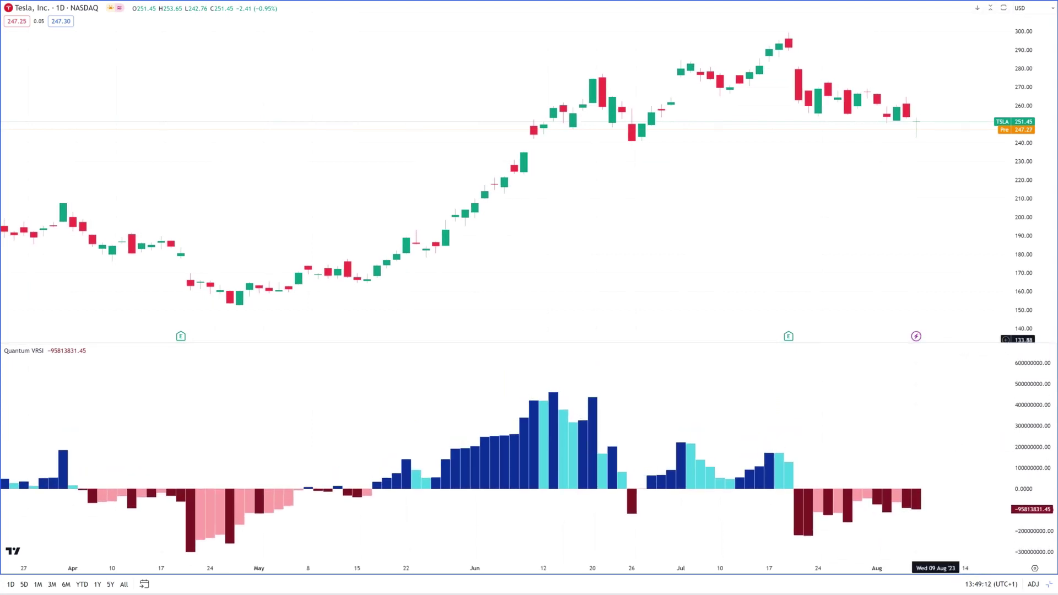
{"action": "left_click_drag", "start_coordinate": [936, 343], "coordinate": [931, 381]}
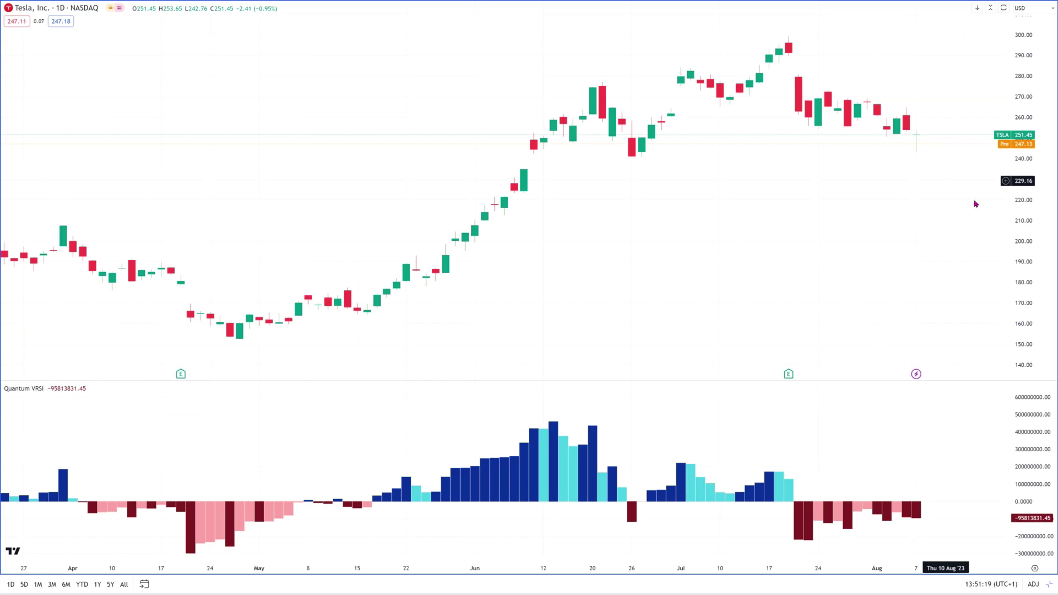
Step: Maximise Tesla's weekly Quantum VRSI chart and compress its price and indicator scales to show the indicator bars in full
{"action": "key", "text": "alt+Return"}
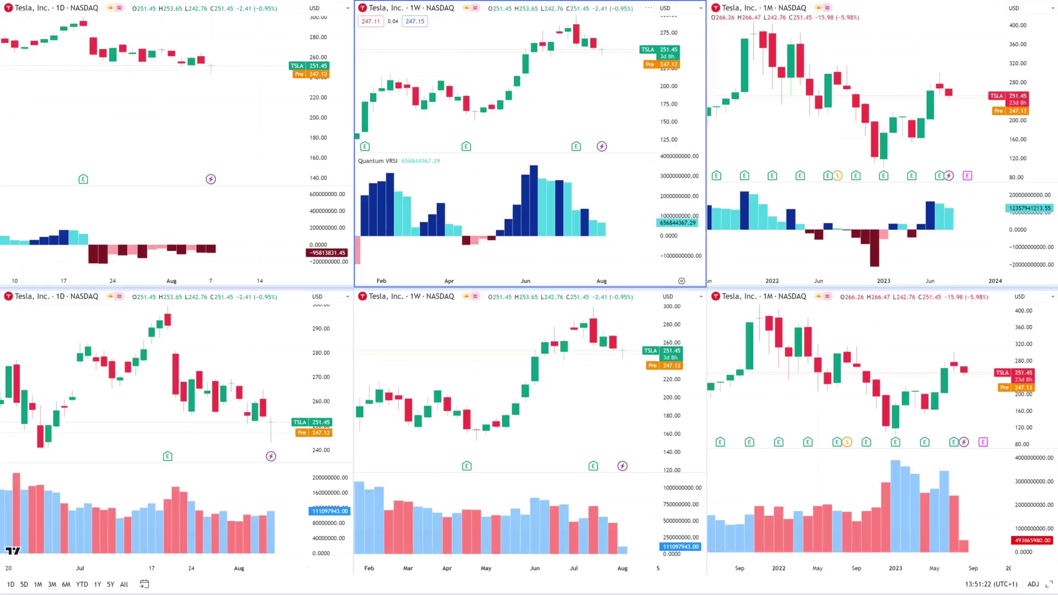
{"action": "left_click", "coordinate": [1048, 584]}
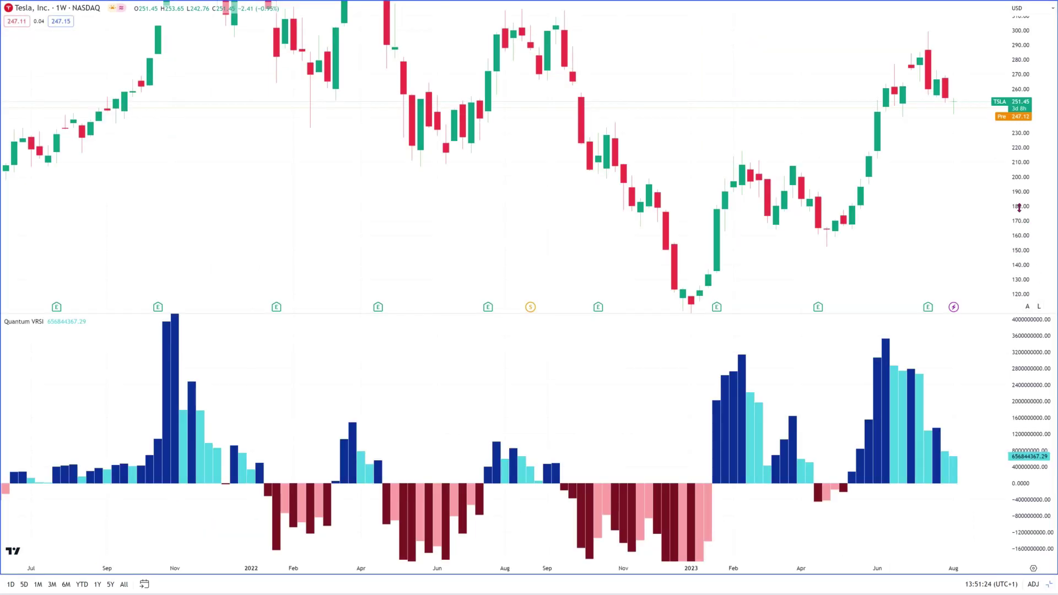
{"action": "left_click_drag", "start_coordinate": [1019, 207], "coordinate": [1020, 275]}
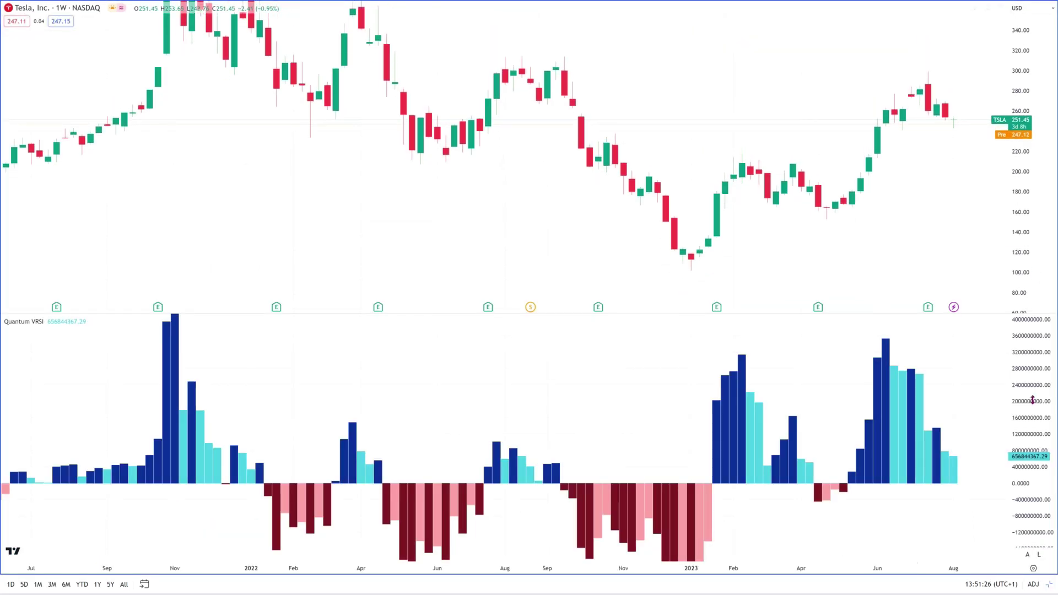
{"action": "left_click_drag", "start_coordinate": [1032, 400], "coordinate": [1034, 434]}
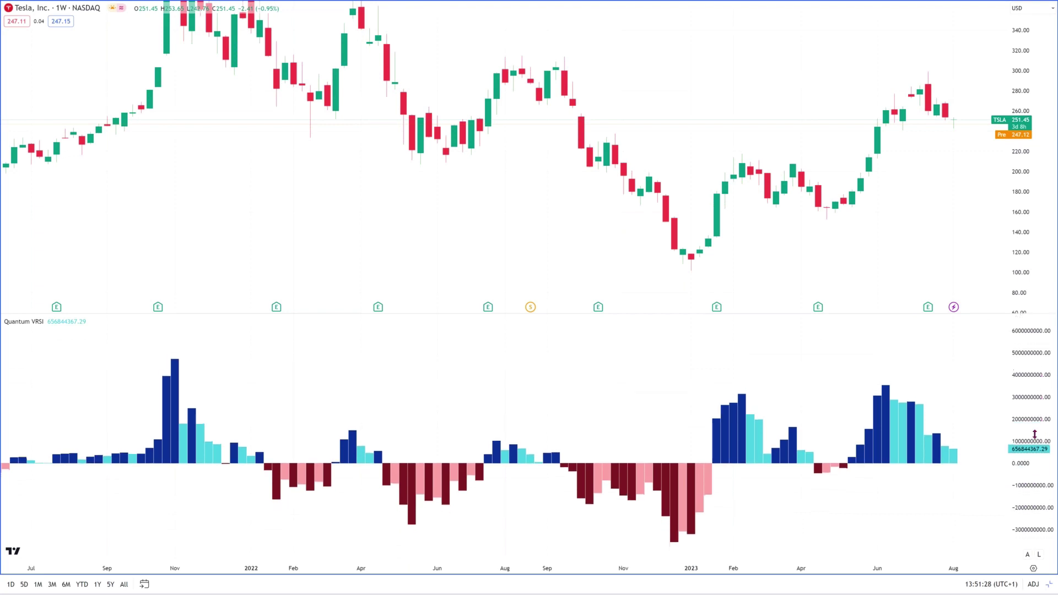
{"action": "mouse_move", "coordinate": [963, 409]}
{"action": "left_mouse_down"}
{"action": "mouse_move", "coordinate": [963, 396]}
{"action": "mouse_move", "coordinate": [973, 405]}
{"action": "left_mouse_up"}
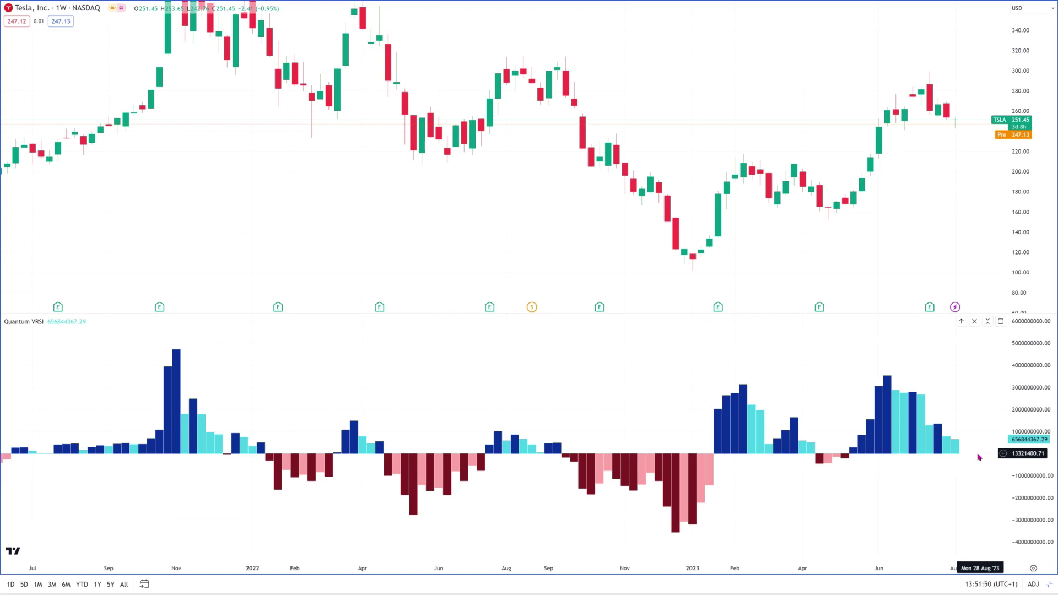
Step: Maximise Tesla's monthly Quantum VRSI chart and compress its price scale to show the candles from 2015 to 2023
{"action": "left_click", "coordinate": [1048, 582]}
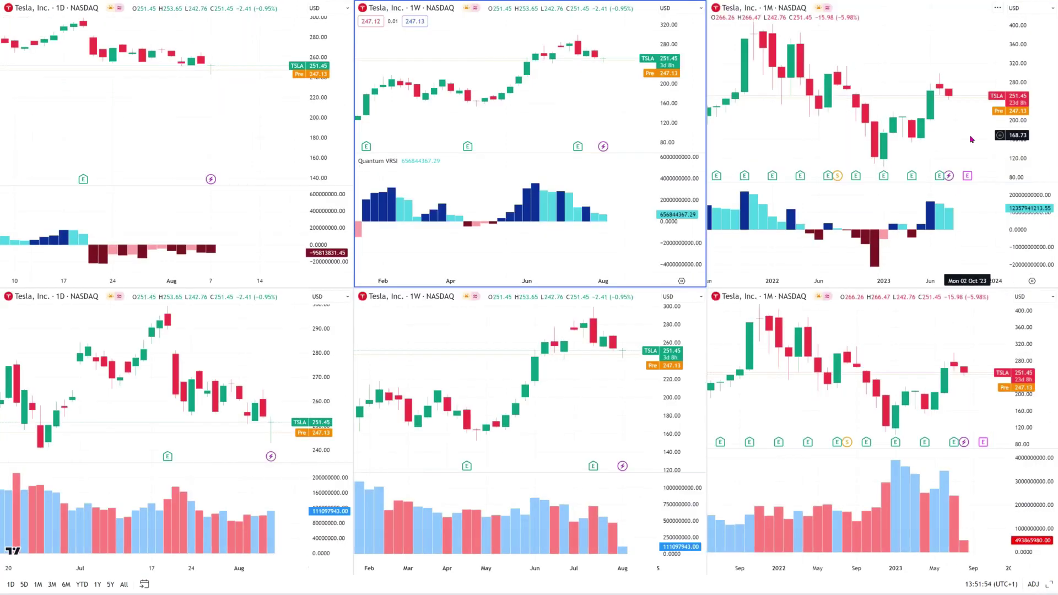
{"action": "left_click", "coordinate": [1049, 585]}
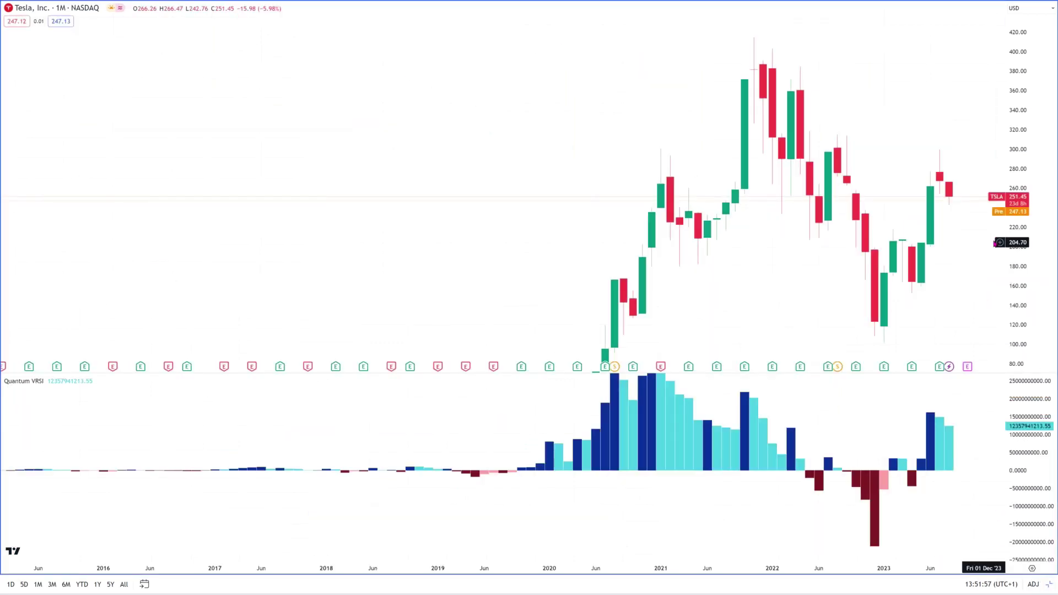
{"action": "left_click_drag", "start_coordinate": [1028, 174], "coordinate": [1024, 276]}
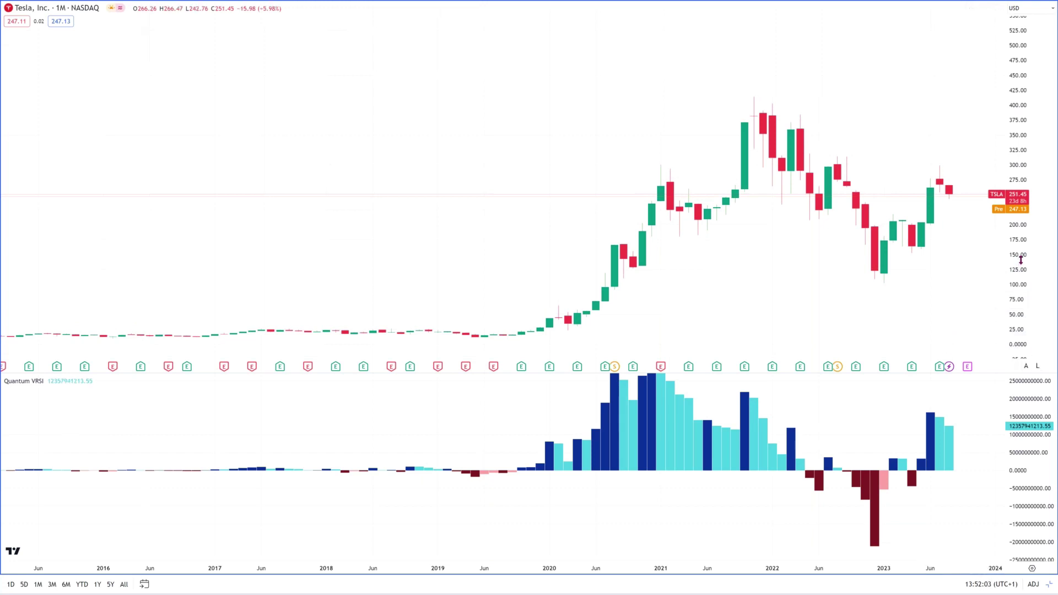
{"action": "left_click_drag", "start_coordinate": [1020, 260], "coordinate": [1020, 270]}
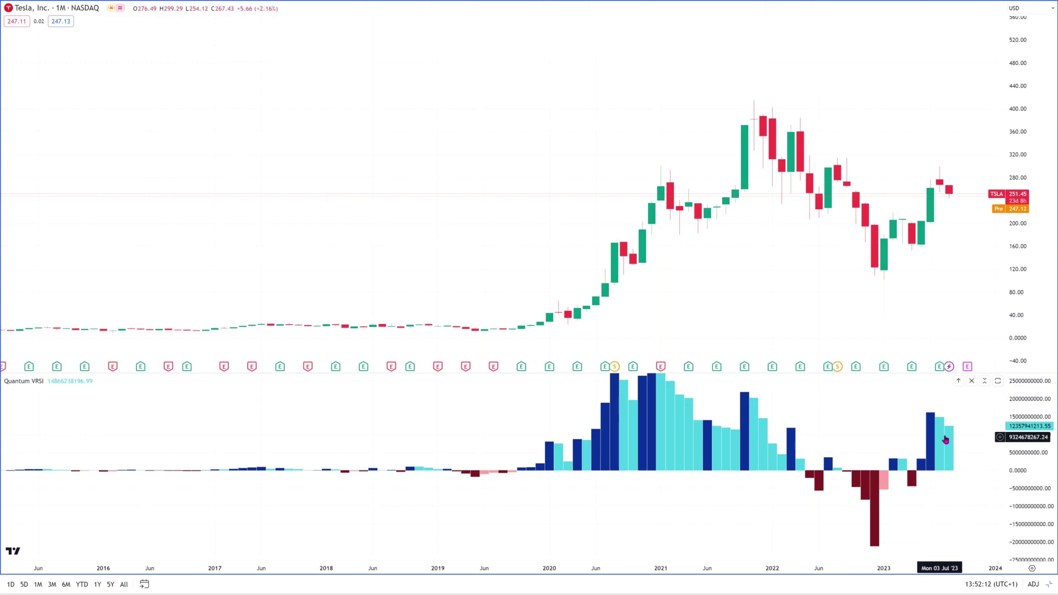
Step: Return to the six-chart layout and switch all charts to Meta Platforms, Inc. (META) on NASDAQ
{"action": "left_click", "coordinate": [1049, 585]}
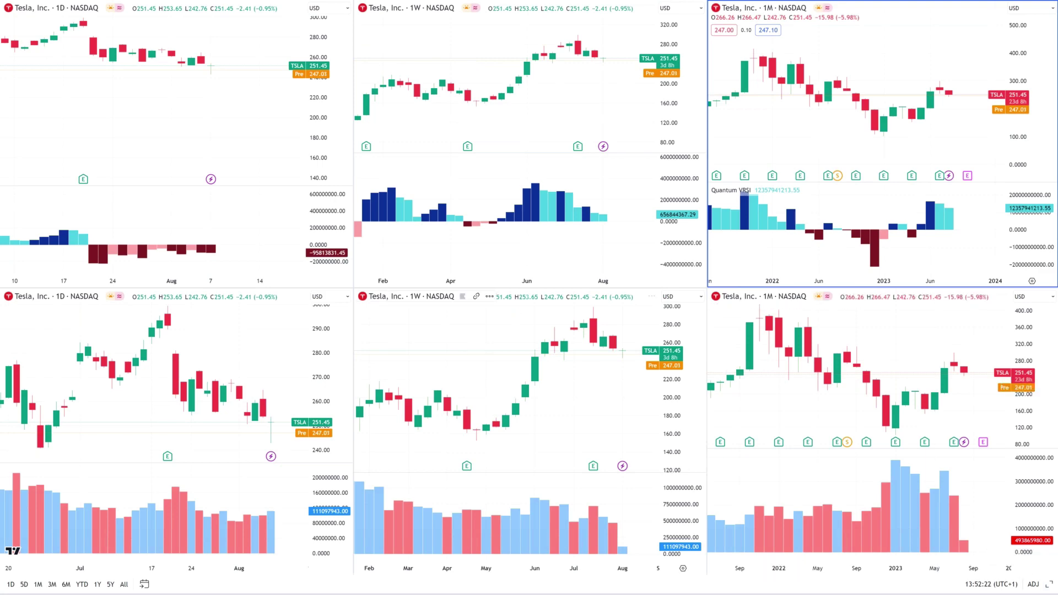
{"action": "left_click", "coordinate": [132, 115]}
{"action": "type", "text": "META"}
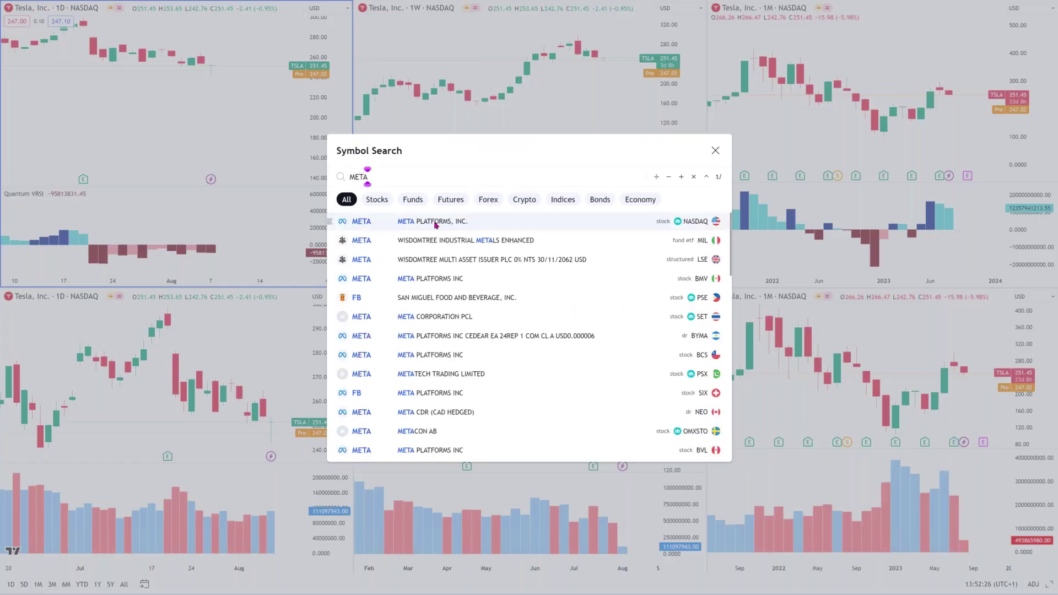
{"action": "left_click", "coordinate": [435, 223]}
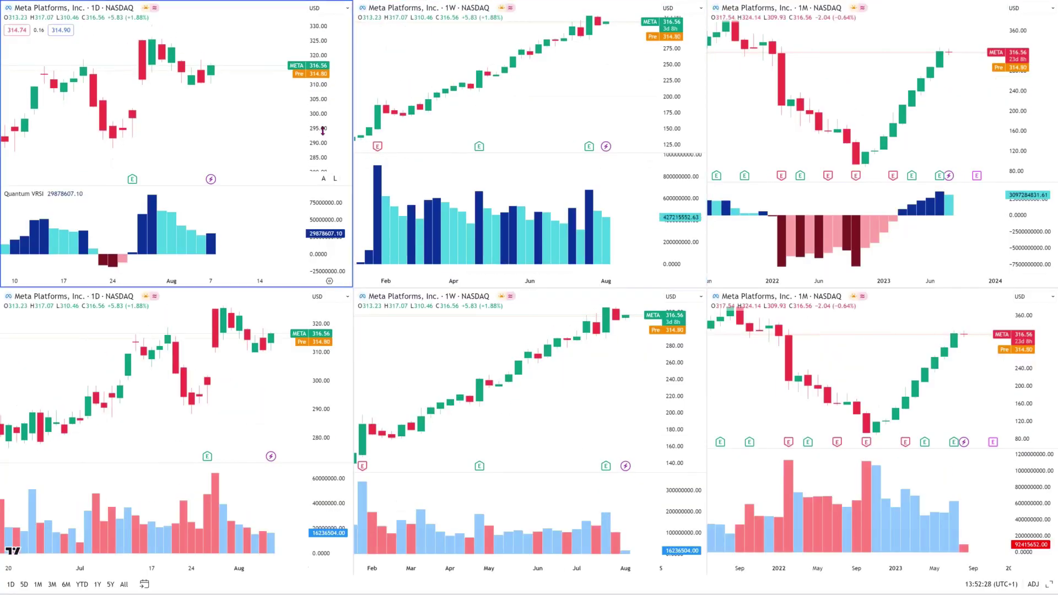
Step: Maximise Meta's daily Quantum VRSI chart and compress its price and indicator scales to show the candles and bars in full
{"action": "left_click_drag", "start_coordinate": [323, 131], "coordinate": [324, 120]}
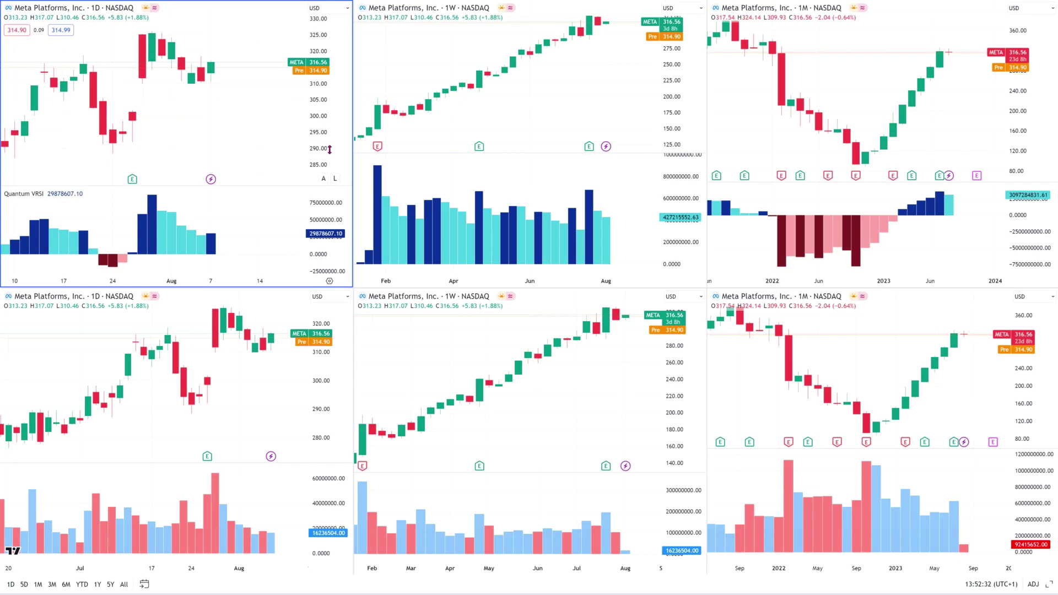
{"action": "left_click", "coordinate": [1049, 583]}
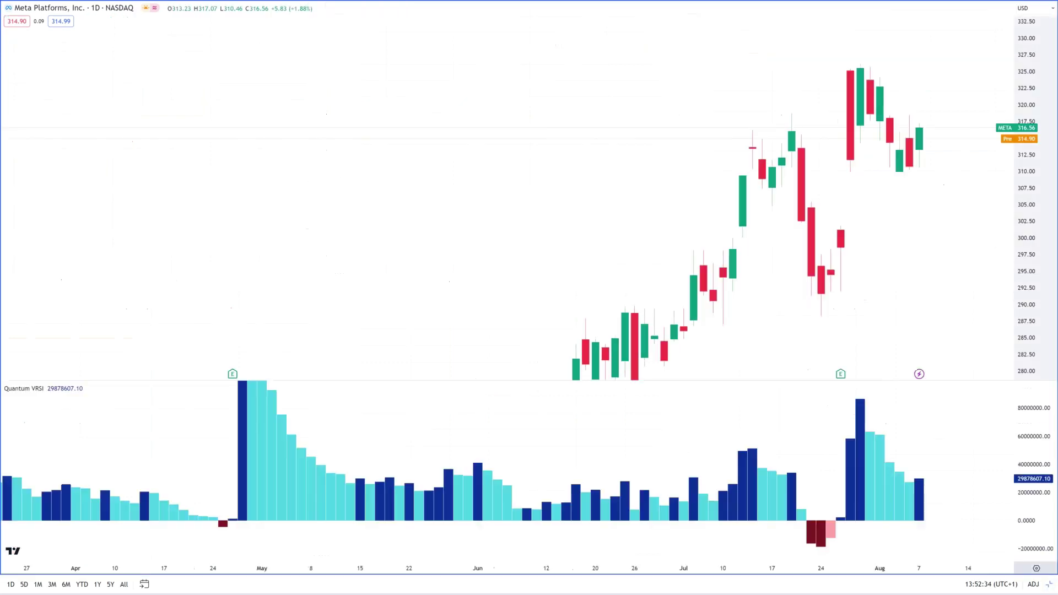
{"action": "left_click_drag", "start_coordinate": [1030, 205], "coordinate": [1026, 299]}
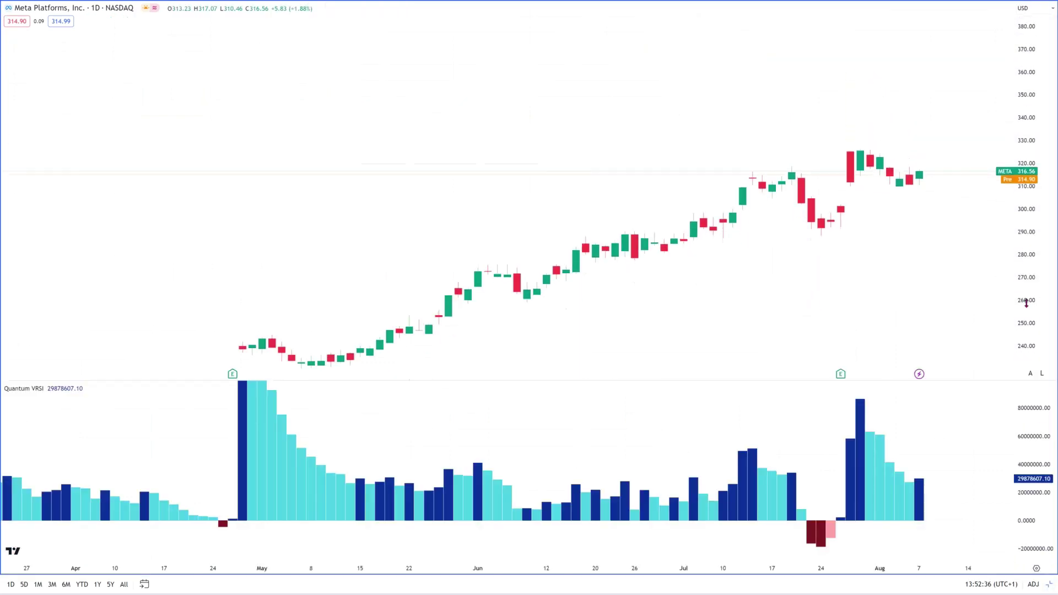
{"action": "double_click", "coordinate": [1047, 203]}
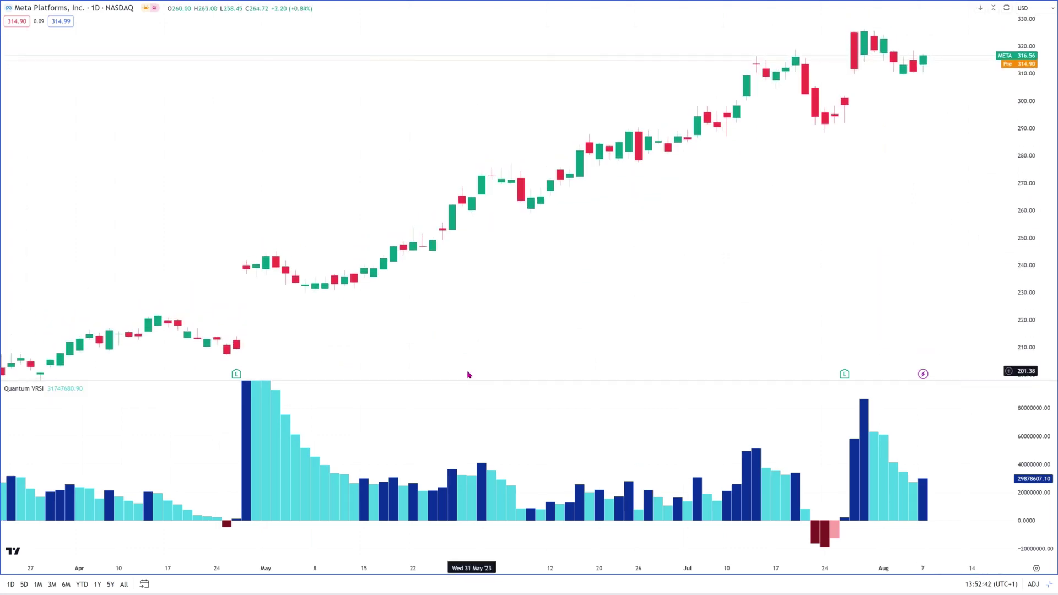
{"action": "left_click_drag", "start_coordinate": [1038, 419], "coordinate": [1039, 433]}
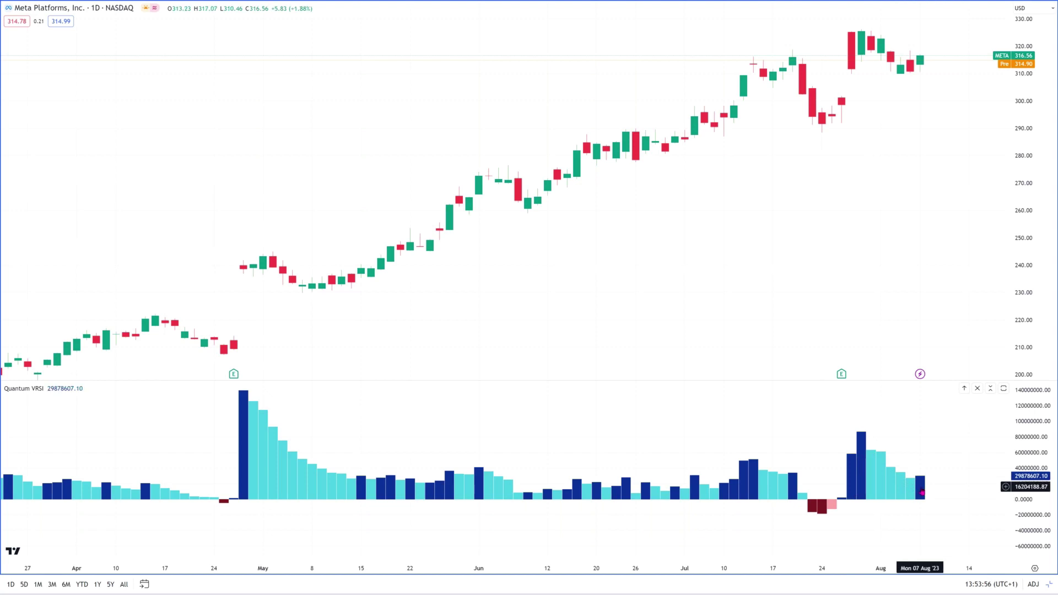
Step: Maximise Meta's weekly Quantum VRSI chart and compress its price and indicator scales to show all candles and negative bars
{"action": "left_click", "coordinate": [1050, 584]}
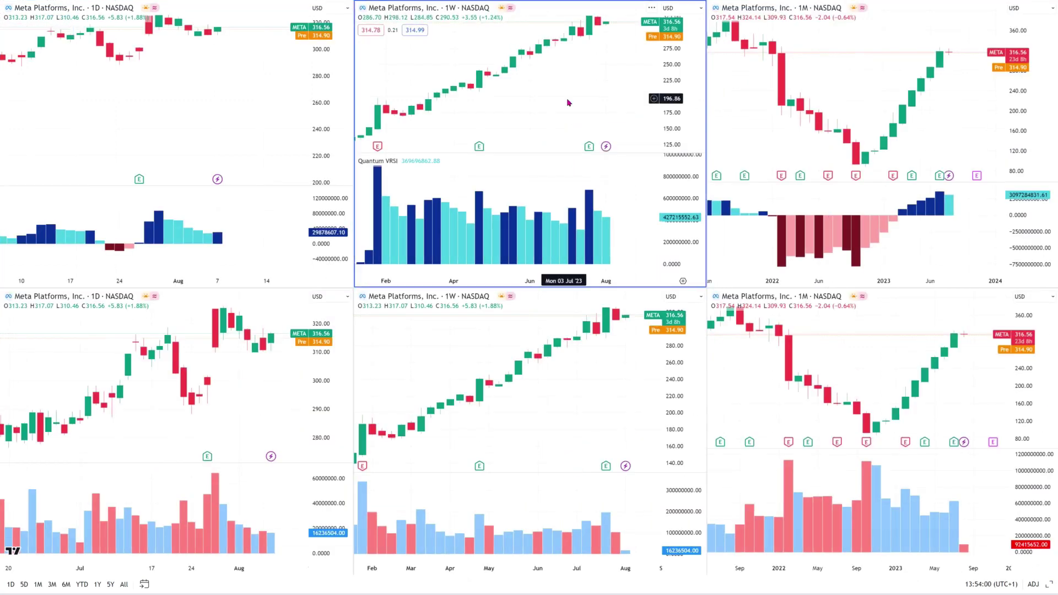
{"action": "left_click", "coordinate": [1050, 584]}
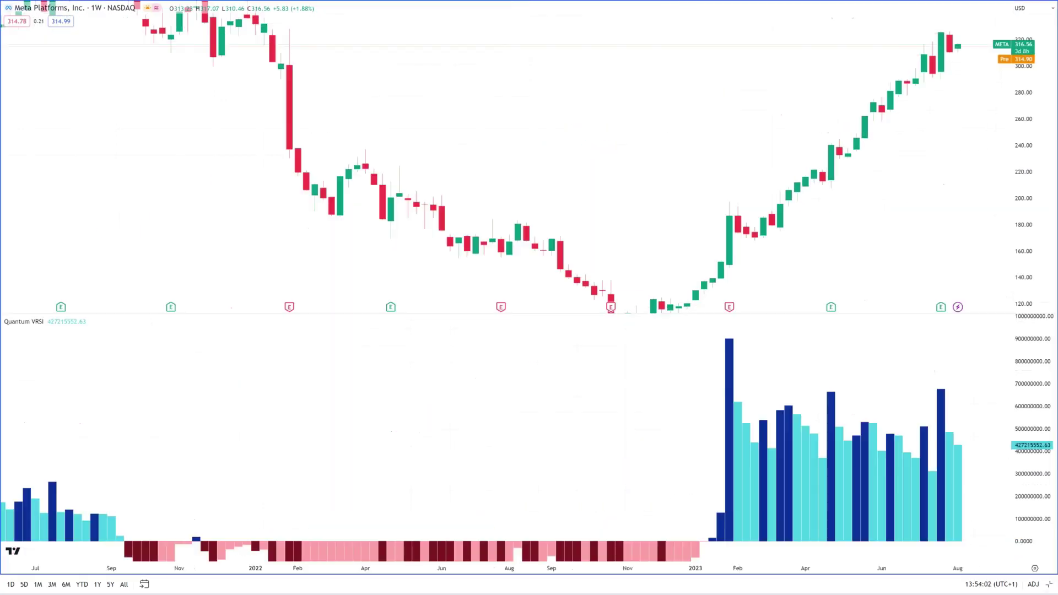
{"action": "left_click_drag", "start_coordinate": [1026, 245], "coordinate": [1025, 261]}
{"action": "left_click_drag", "start_coordinate": [1033, 396], "coordinate": [1038, 435]}
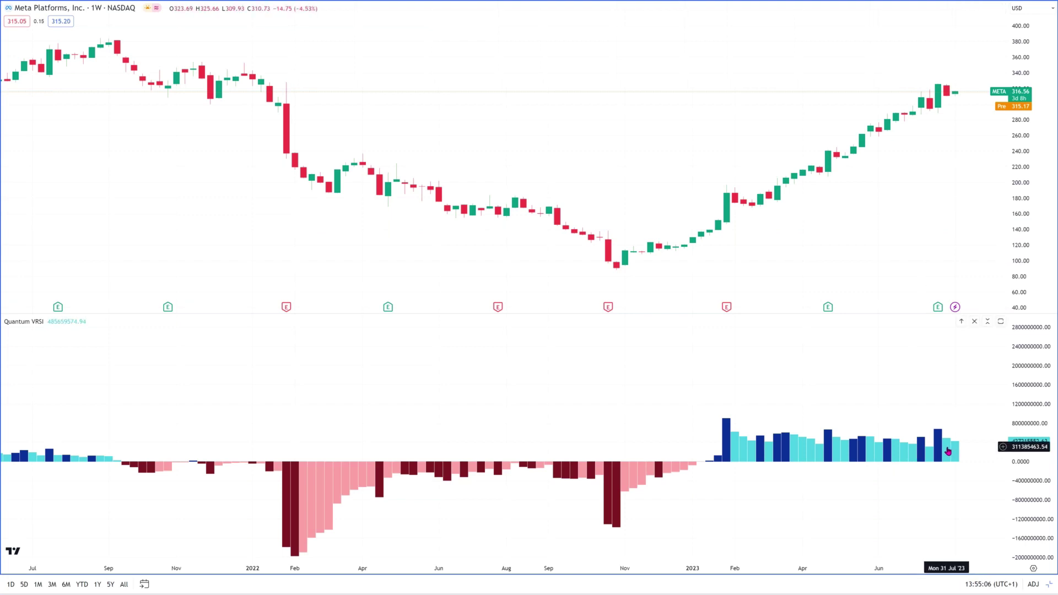
Step: Maximise Meta's monthly Quantum VRSI chart and compress its price scale
{"action": "left_click", "coordinate": [1049, 585]}
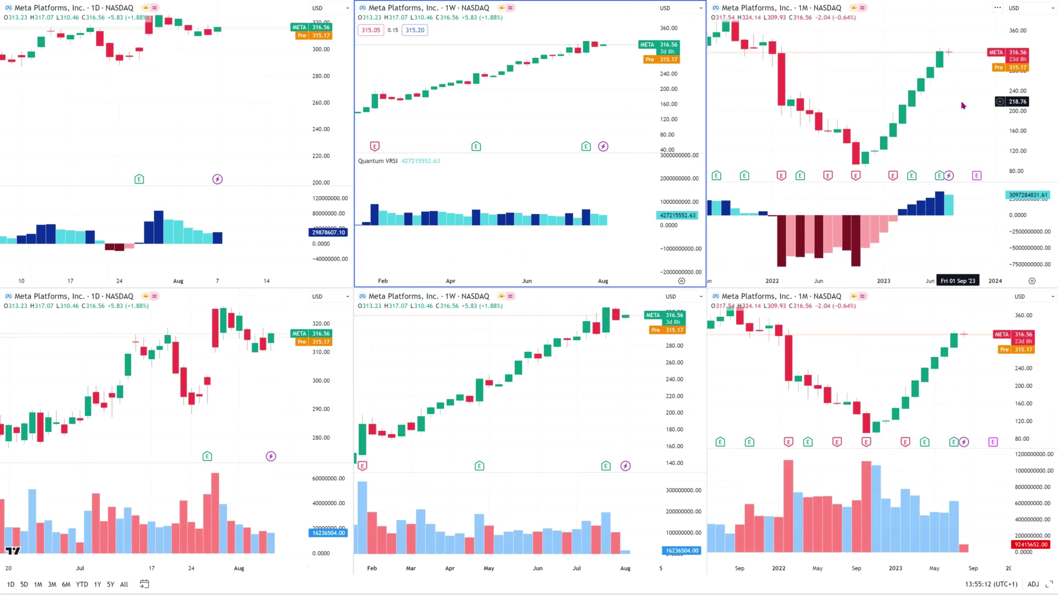
{"action": "left_click", "coordinate": [960, 104]}
{"action": "left_click", "coordinate": [1050, 585]}
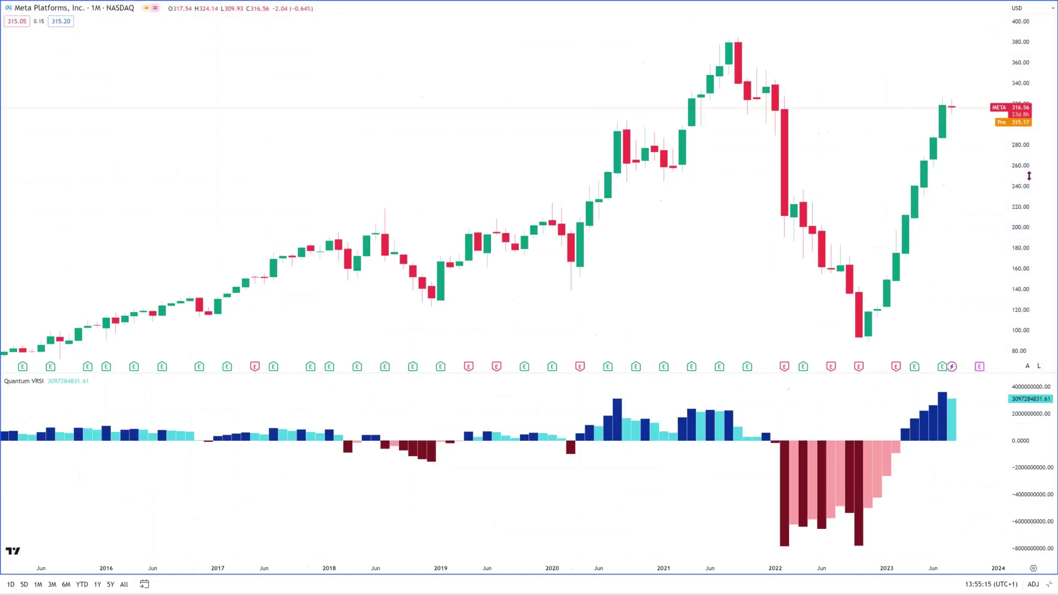
{"action": "left_click_drag", "start_coordinate": [1005, 265], "coordinate": [1006, 329]}
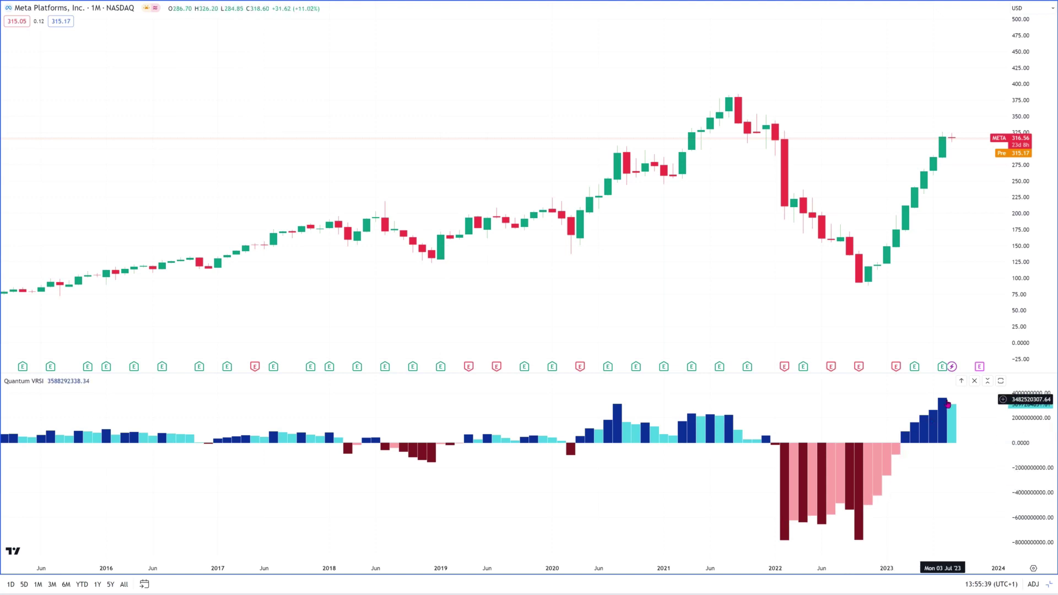
Step: Return to the six-chart layout and switch all charts to Advanced Micro Devices, Inc. (AMD) on NASDAQ
{"action": "left_click", "coordinate": [1049, 588]}
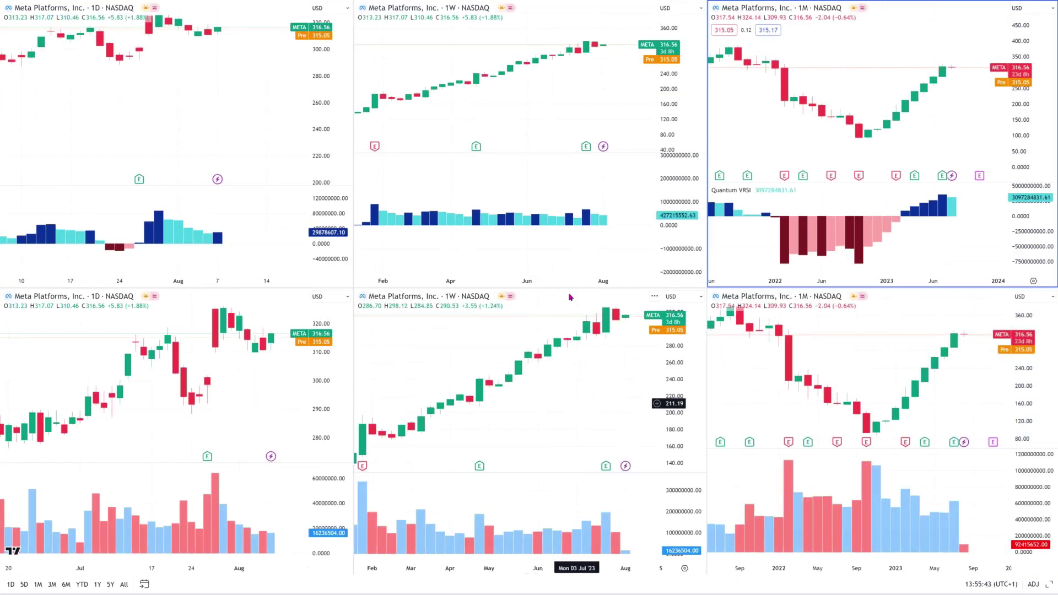
{"action": "left_click", "coordinate": [207, 106]}
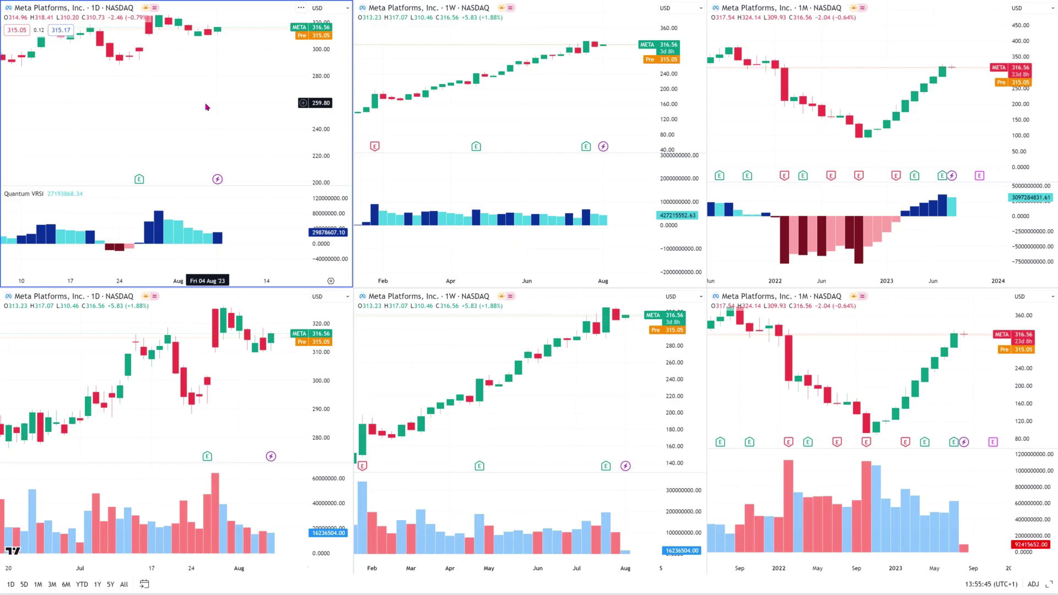
{"action": "type", "text": "AMD"}
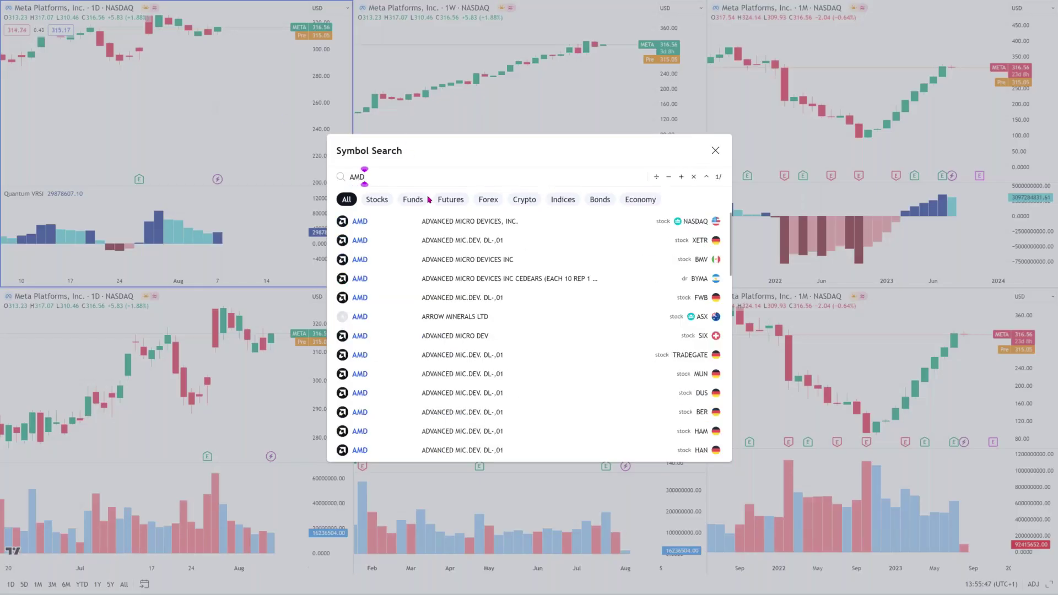
{"action": "left_click", "coordinate": [472, 223]}
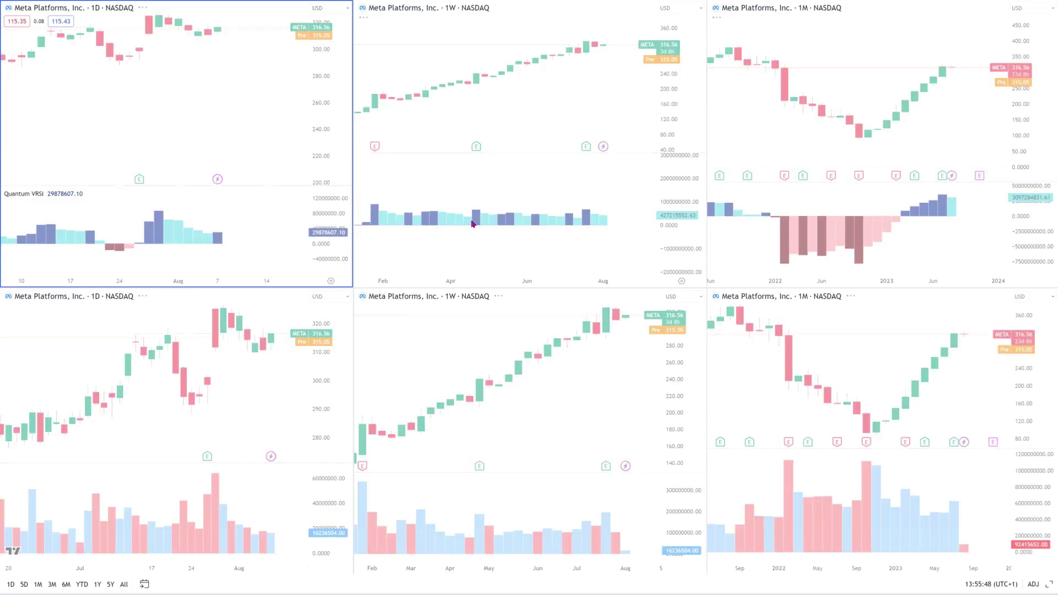
{"action": "left_click_drag", "start_coordinate": [326, 161], "coordinate": [326, 175]}
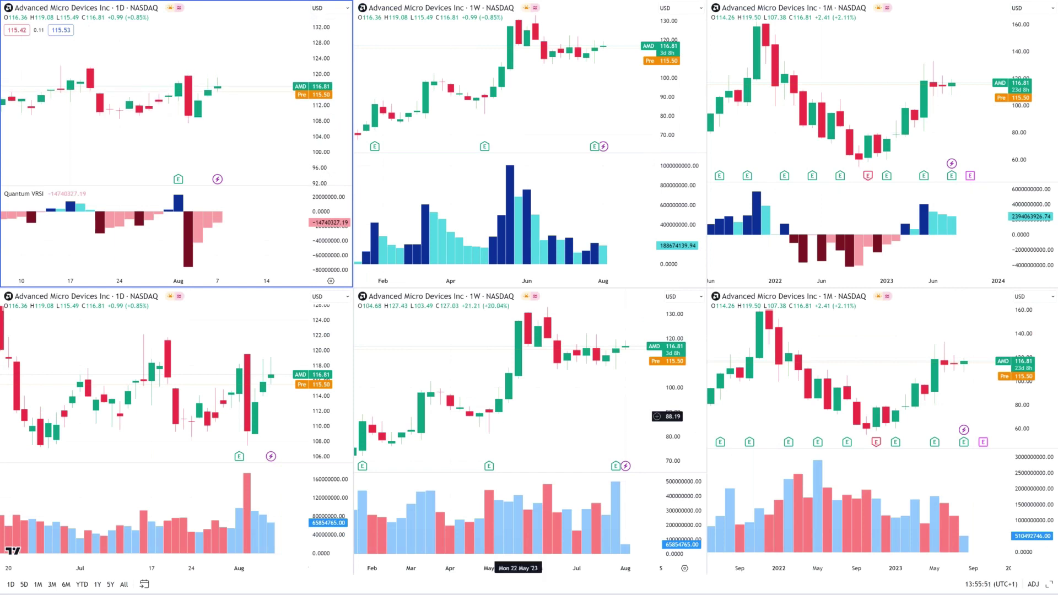
Step: Maximise AMD's weekly Quantum VRSI chart and compress its price and indicator scales to show the candles and bars in full
{"action": "left_click", "coordinate": [547, 129]}
{"action": "left_click", "coordinate": [1051, 584]}
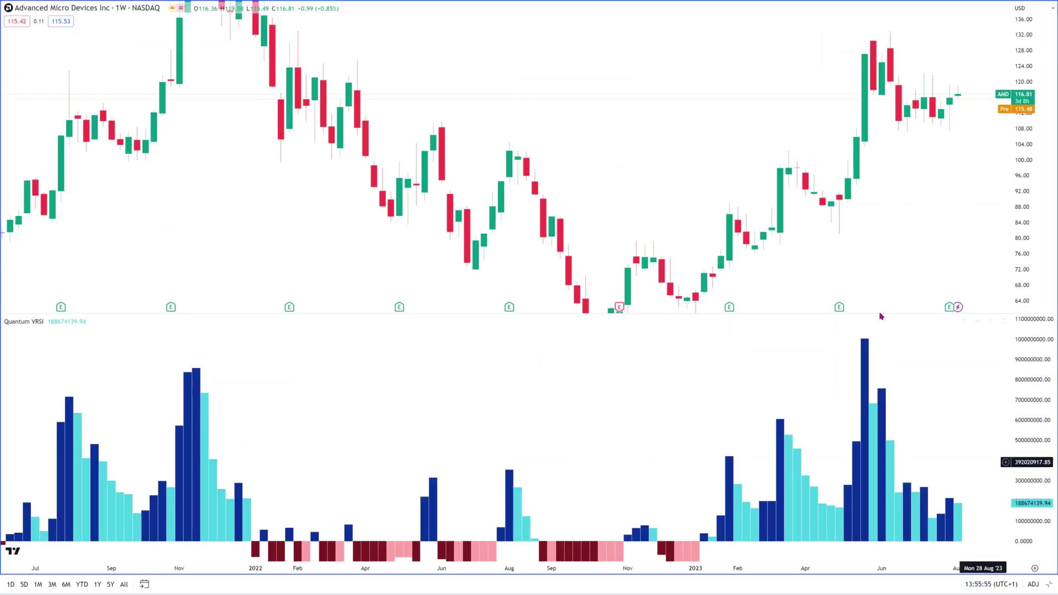
{"action": "left_click_drag", "start_coordinate": [1013, 173], "coordinate": [1016, 238]}
{"action": "mouse_move", "coordinate": [1030, 400]}
{"action": "left_mouse_down"}
{"action": "mouse_move", "coordinate": [1036, 430]}
{"action": "mouse_move", "coordinate": [1020, 394]}
{"action": "left_mouse_up"}
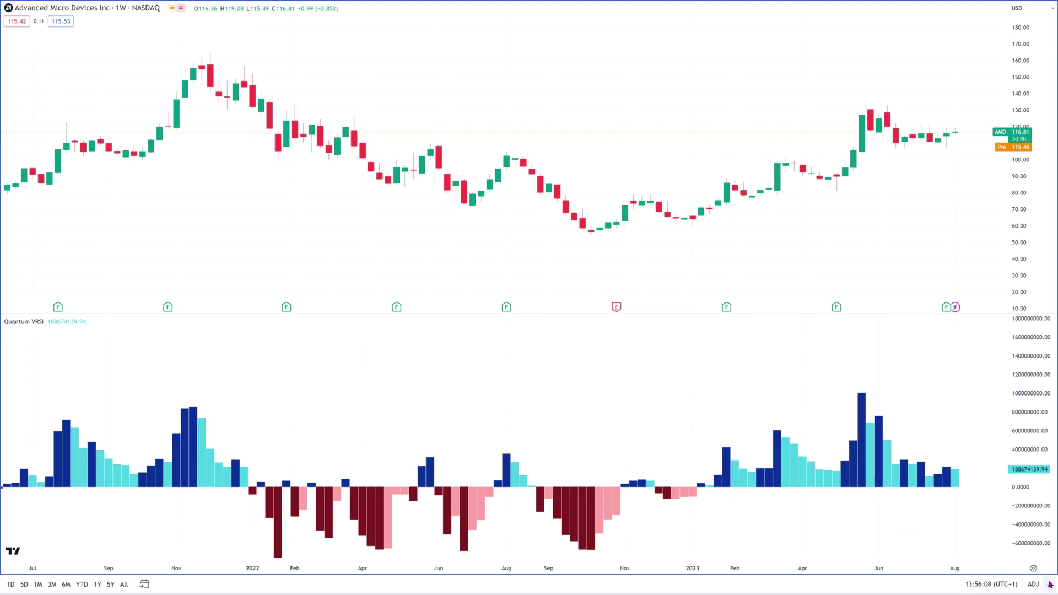
Step: Maximise AMD's daily Quantum VRSI chart, compress its price and indicator scales, and reposition the contents to show all bars
{"action": "key", "text": "alt+Return"}
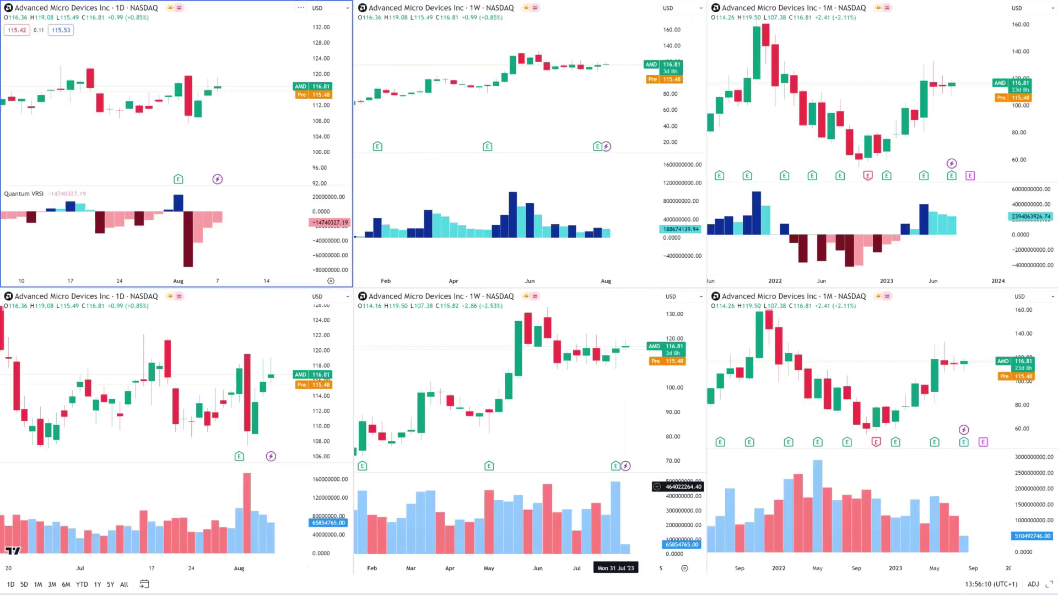
{"action": "key", "text": "alt+Return"}
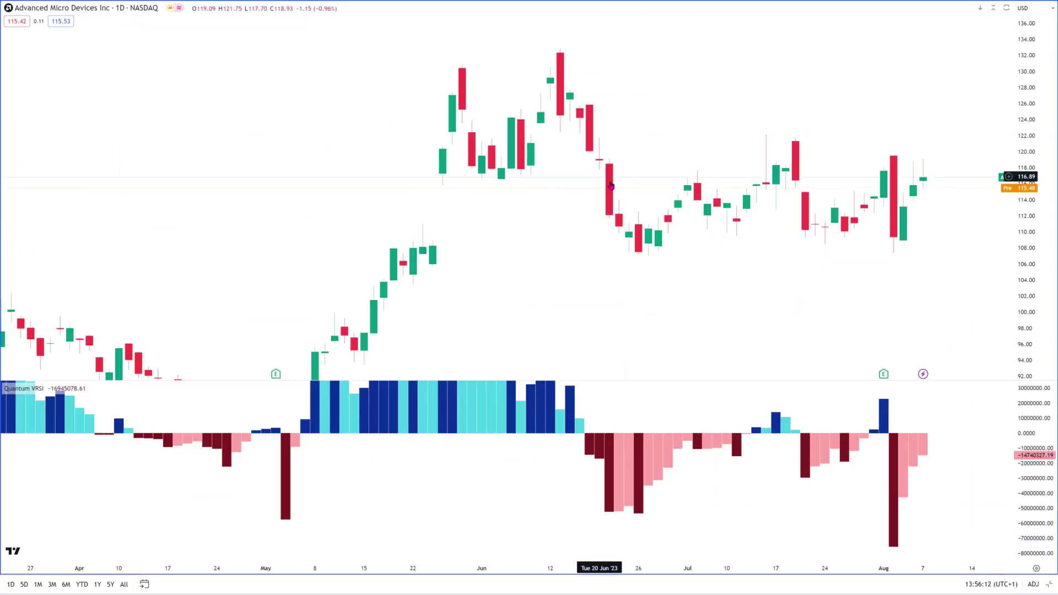
{"action": "mouse_move", "coordinate": [1028, 234]}
{"action": "left_mouse_down"}
{"action": "mouse_move", "coordinate": [1030, 274]}
{"action": "mouse_move", "coordinate": [1034, 236]}
{"action": "left_mouse_up"}
{"action": "left_click_drag", "start_coordinate": [826, 305], "coordinate": [821, 268]}
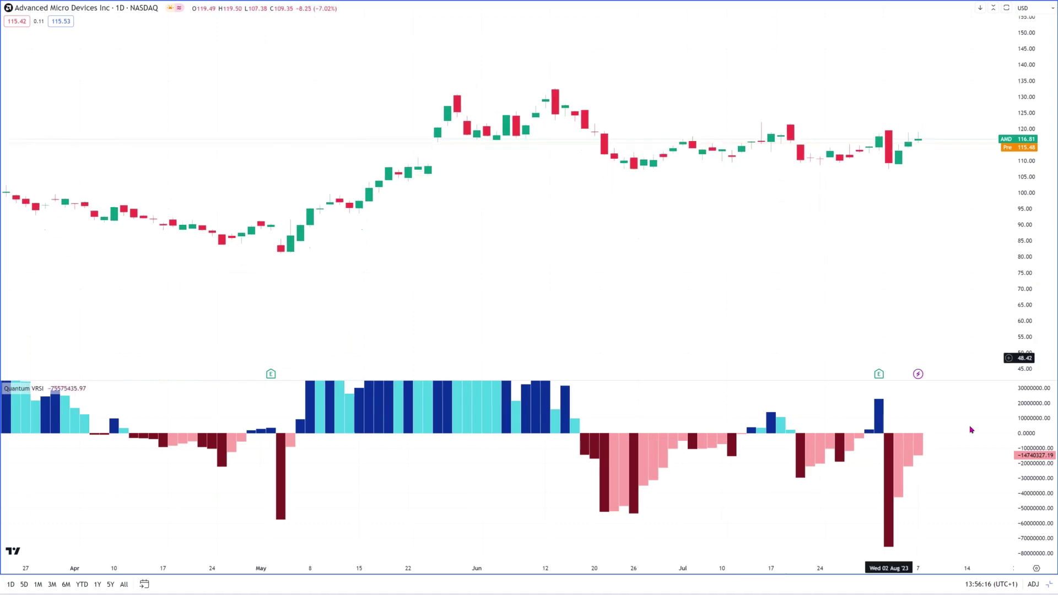
{"action": "left_click_drag", "start_coordinate": [1035, 433], "coordinate": [1038, 397]}
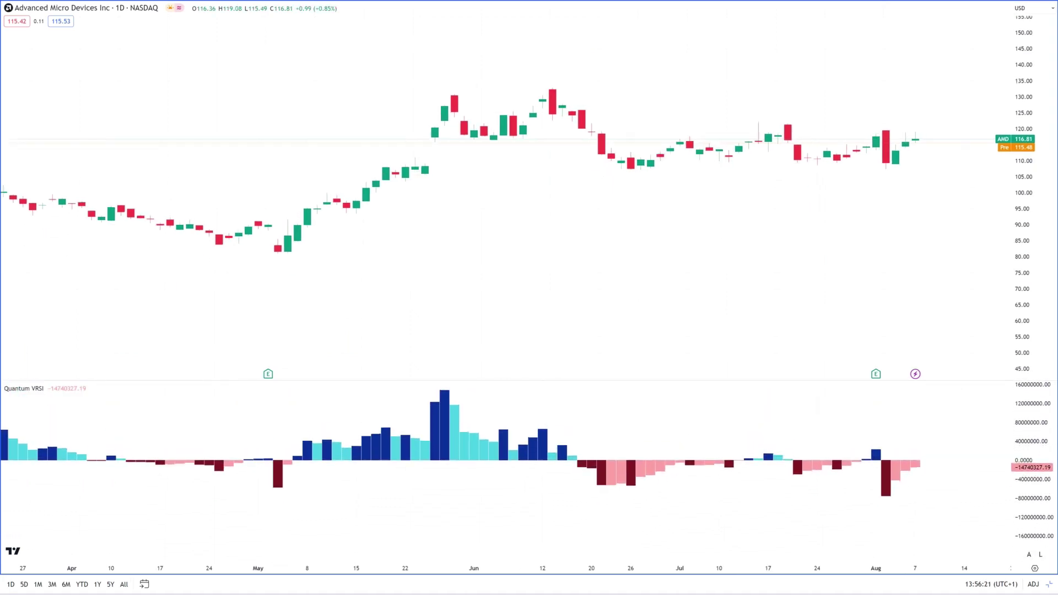
{"action": "left_click_drag", "start_coordinate": [965, 439], "coordinate": [964, 450]}
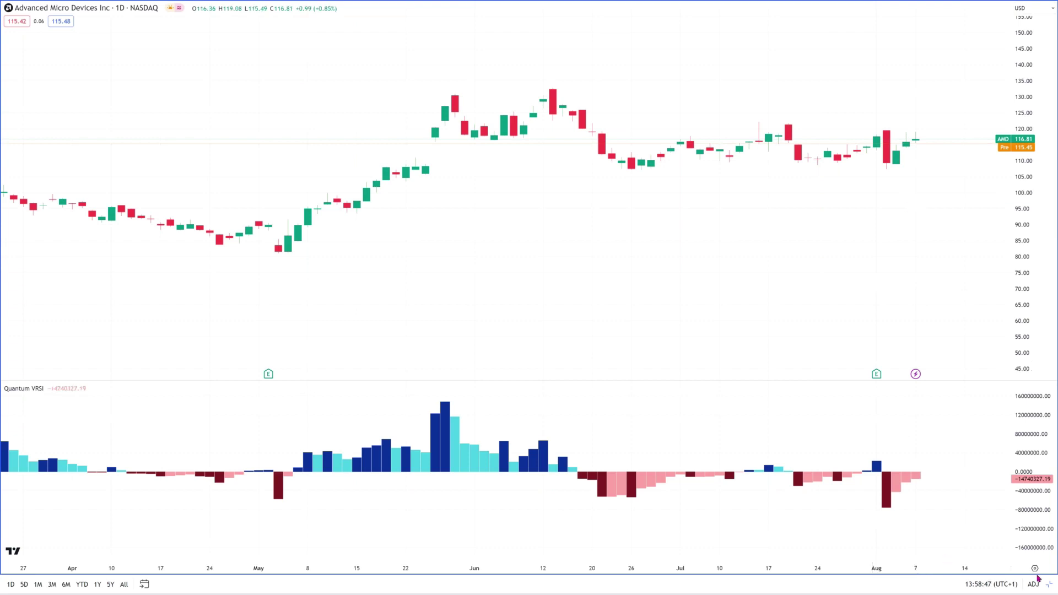
Step: Reopen AMD's weekly Quantum VRSI chart in the maximised view to examine the recent candles and indicator bars
{"action": "left_click", "coordinate": [1050, 586]}
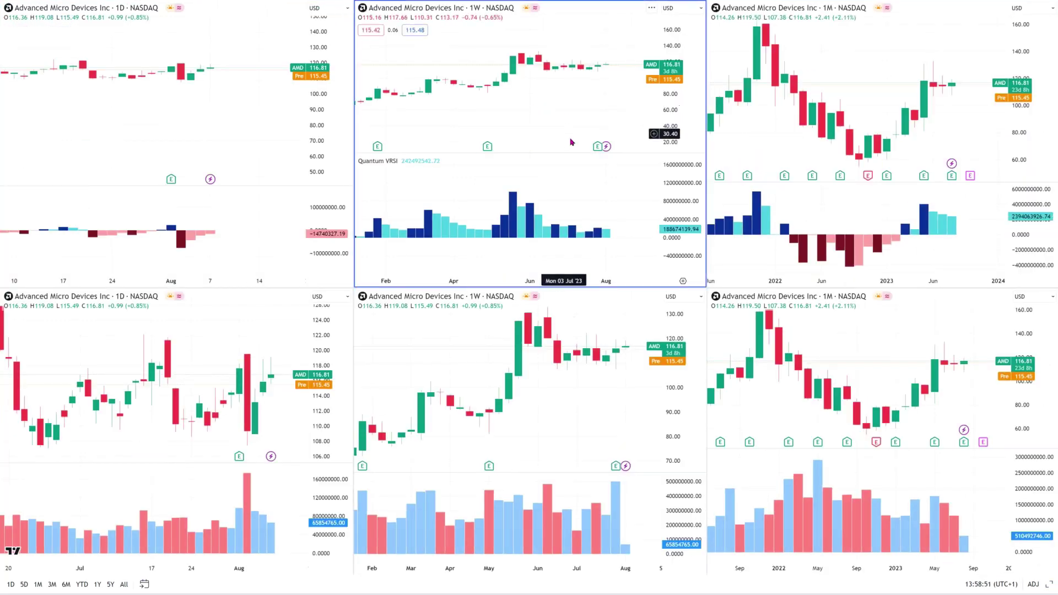
{"action": "left_click", "coordinate": [1047, 584]}
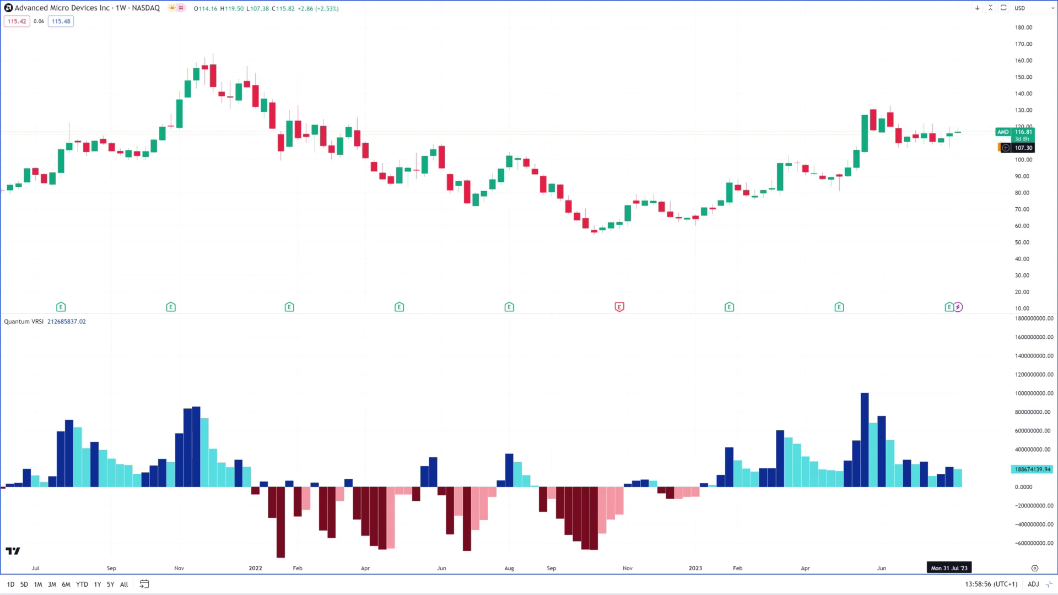
Step: Maximise AMD's monthly Quantum VRSI chart and compress its price scale to show the candles from 2016 to 2023
{"action": "left_click", "coordinate": [1047, 585]}
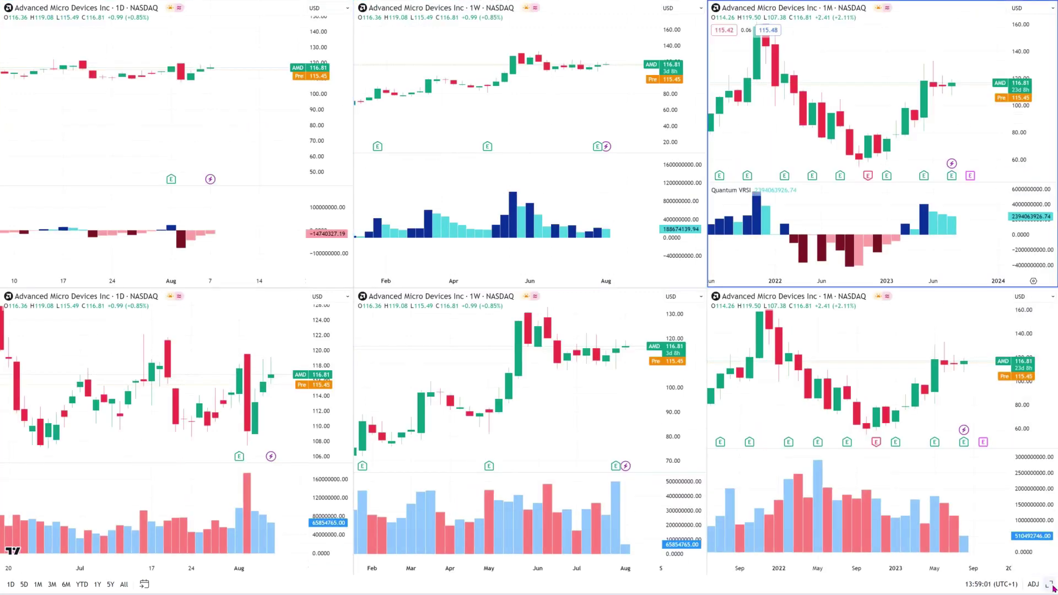
{"action": "left_click", "coordinate": [1052, 588]}
{"action": "left_click_drag", "start_coordinate": [1028, 238], "coordinate": [953, 193]}
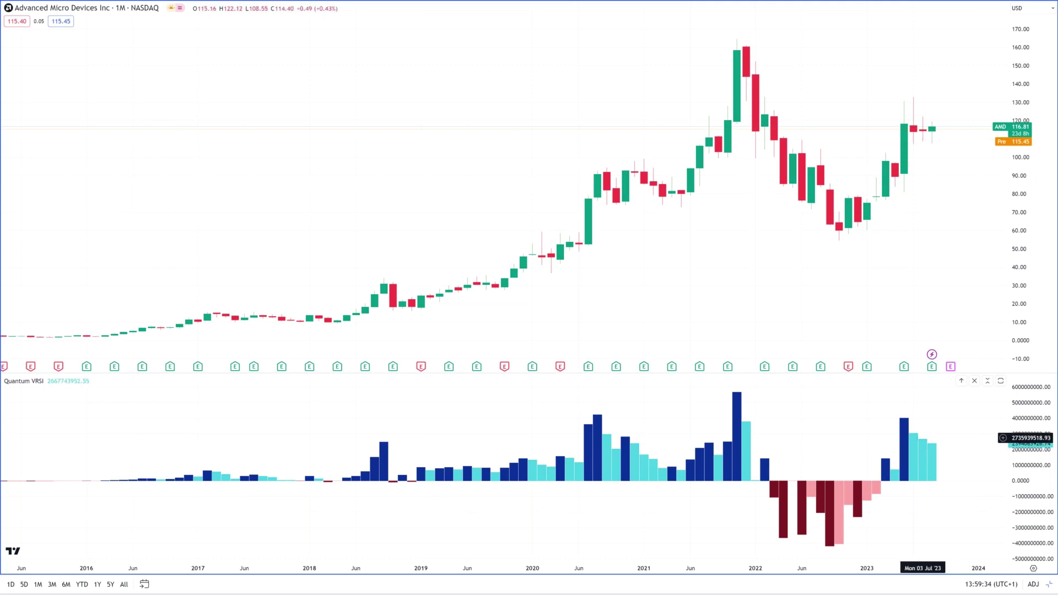
Step: Return to the six-chart layout and select AMD's monthly Quantum Tick Volumes chart
{"action": "left_click", "coordinate": [1048, 585]}
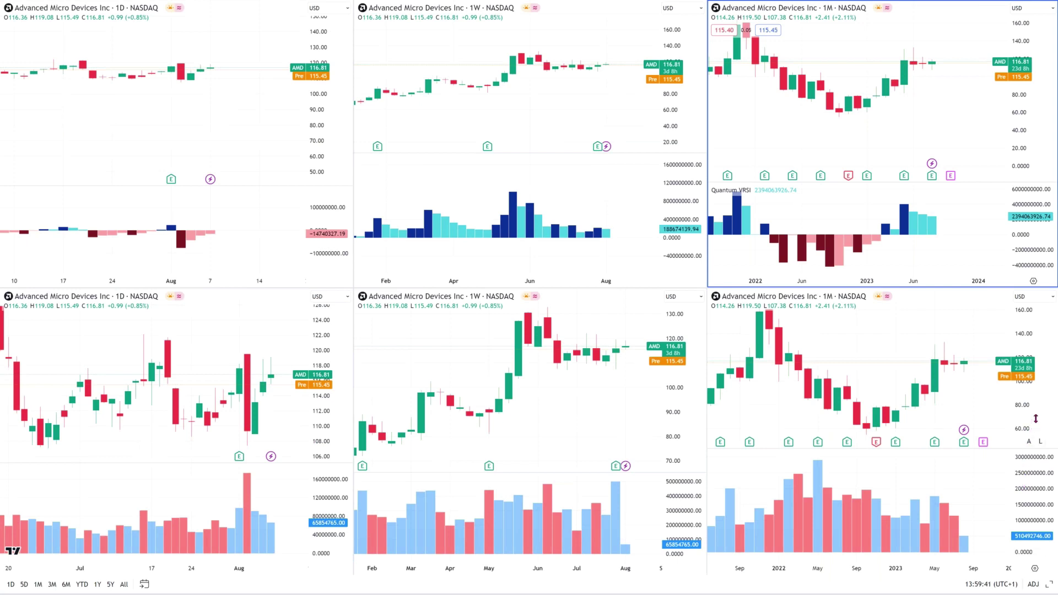
{"action": "left_click", "coordinate": [1047, 372]}
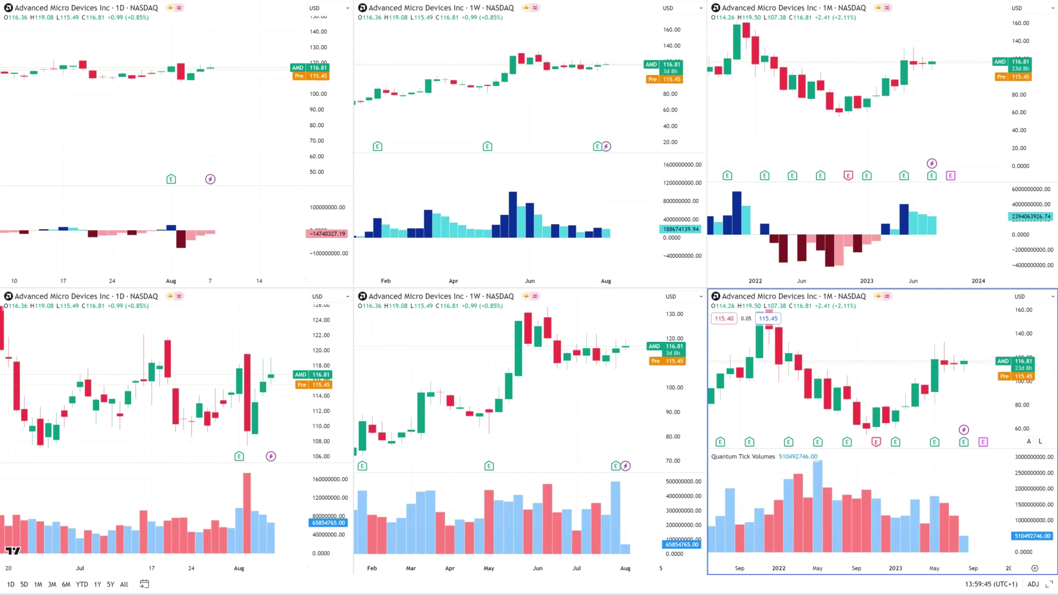